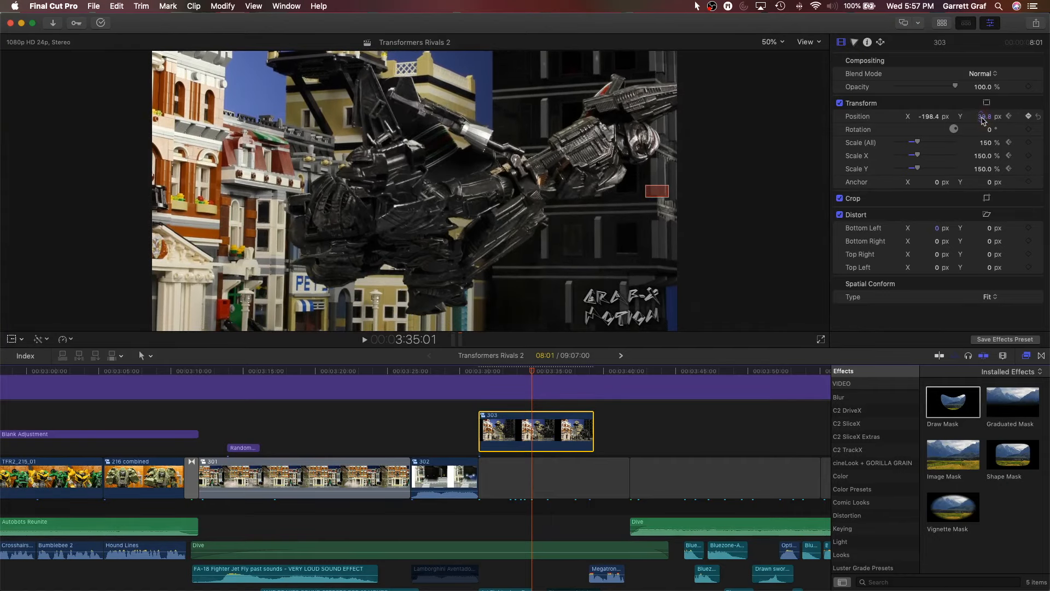
Review clip 303's keyframed position move frame by frame, back to about 3:34:04 and forward again to 3:35:04
key(Left)
key(Left)
key(Left)
key(Left)
key(Left)
key(Left)
key(Left)
key(Left)
key(Left)
key(Left)
key(Left)
key(Left)
key(Left)
key(Left)
key(Left)
key(Left)
key(Left)
key(Left)
key(Left)
key(Left)
key(Left)
key(Left)
key(Left)
key(Left)
key(Left)
key(Left)
key(Left)
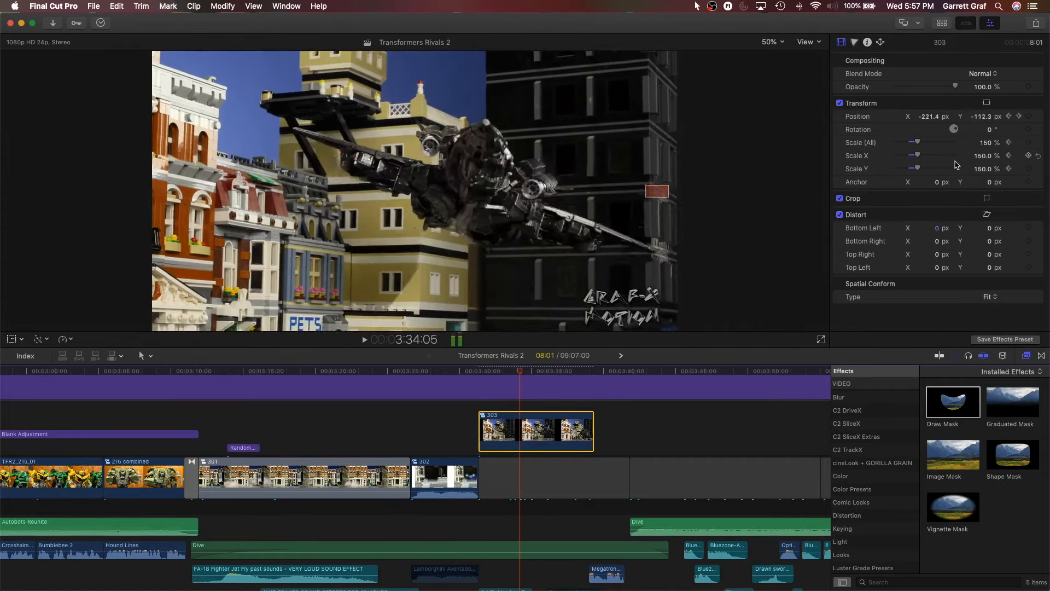
key(Right)
key(Right)
key(Right)
key(Right)
key(Right)
key(Right)
key(Right)
key(Right)
key(Right)
key(Right)
key(Right)
key(Right)
key(Right)
key(Right)
key(Right)
key(Right)
key(Right)
key(Right)
key(Right)
key(Right)
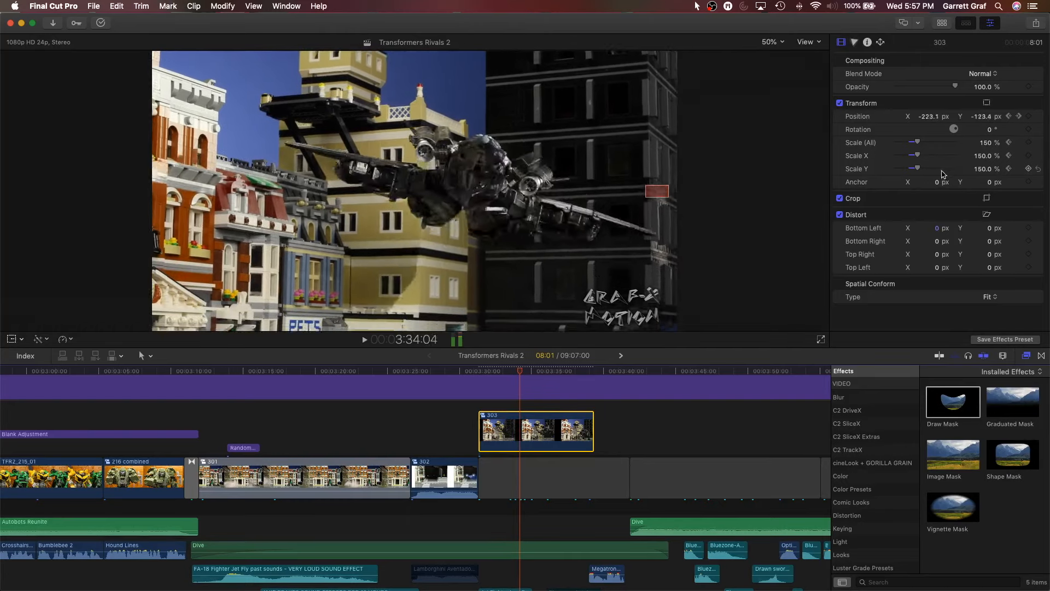
key(Right)
key(Right)
key(Right)
key(Right)
key(Right)
key(Right)
key(Right)
key(Right)
key(Right)
key(Right)
key(Right)
key(Right)
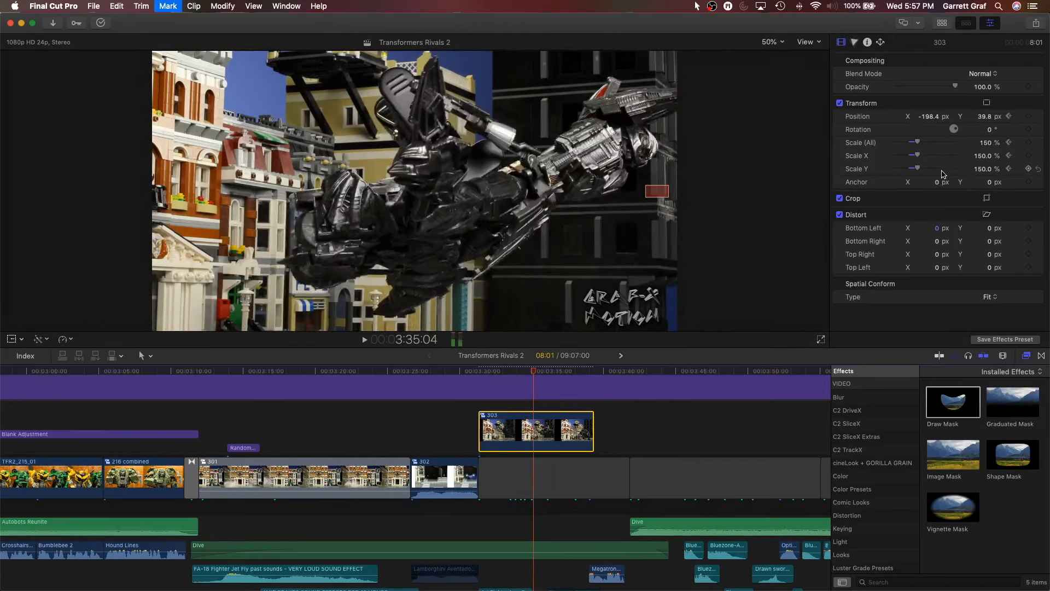
Advance beyond 3:35:12 in clip 303 and keyframe its position at X -153.4 px and Y -264.2 px to follow the robot's jump
key(Right)
key(Right)
key(Right)
key(Right)
key(Right)
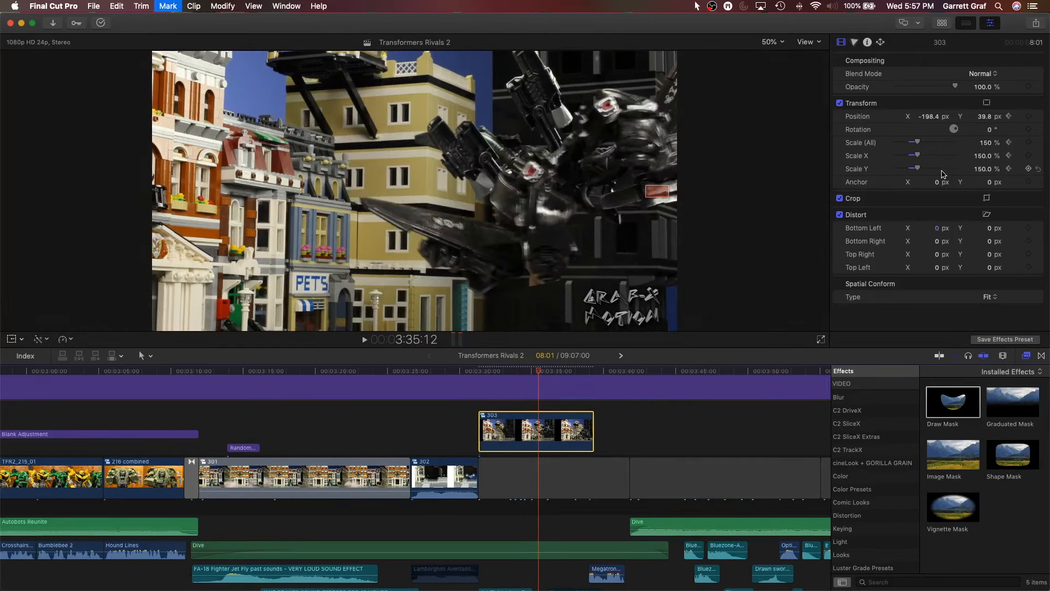
key(Right)
key(Right)
key(Right)
key(Right)
key(Right)
key(Right)
key(Right)
key(Right)
key(Right)
key(Right)
key(Right)
key(Right)
key(Right)
key(Right)
key(Right)
key(Right)
drag(984, 117, 983, 175)
drag(929, 117, 928, 104)
key(Left)
key(Left)
key(Left)
key(Left)
key(Left)
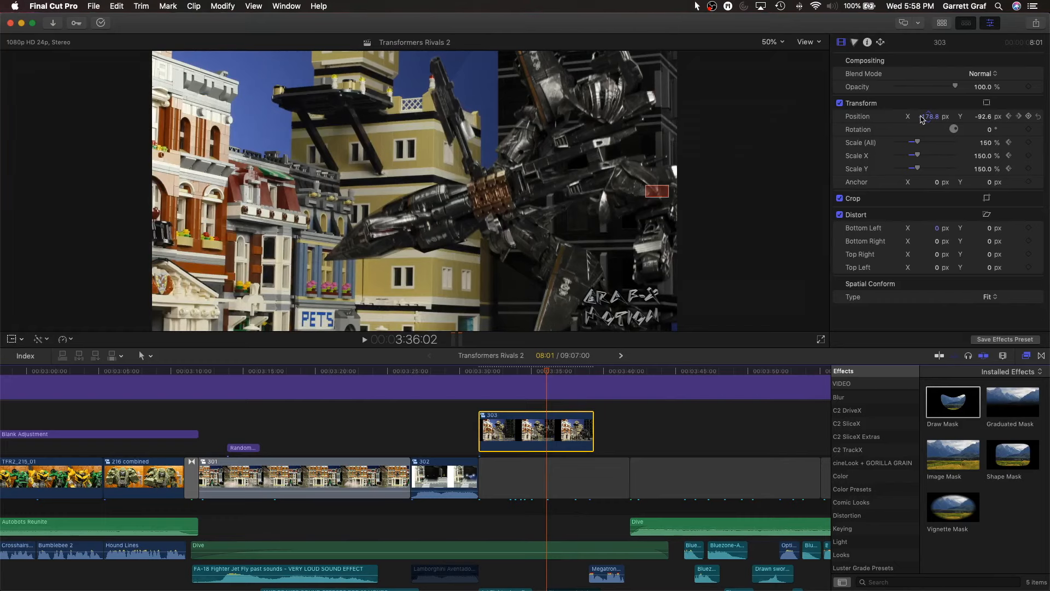
At 3:38:00, keyframe clip 303's position with Y at 159.8 px and a more negative X to frame the landed robot
drag(545, 373, 574, 376)
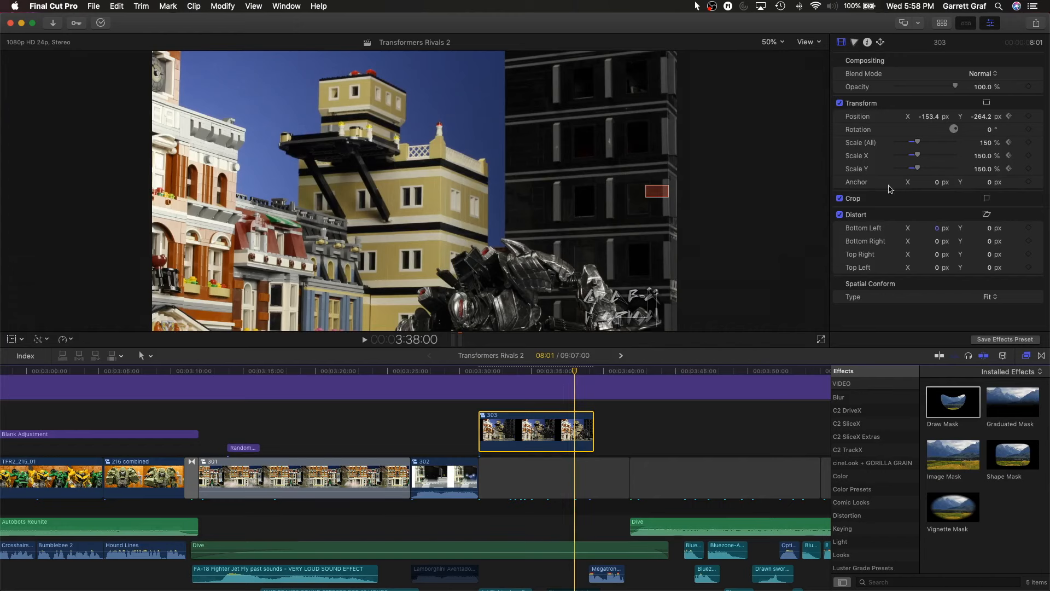
click(982, 117)
drag(983, 121, 982, 117)
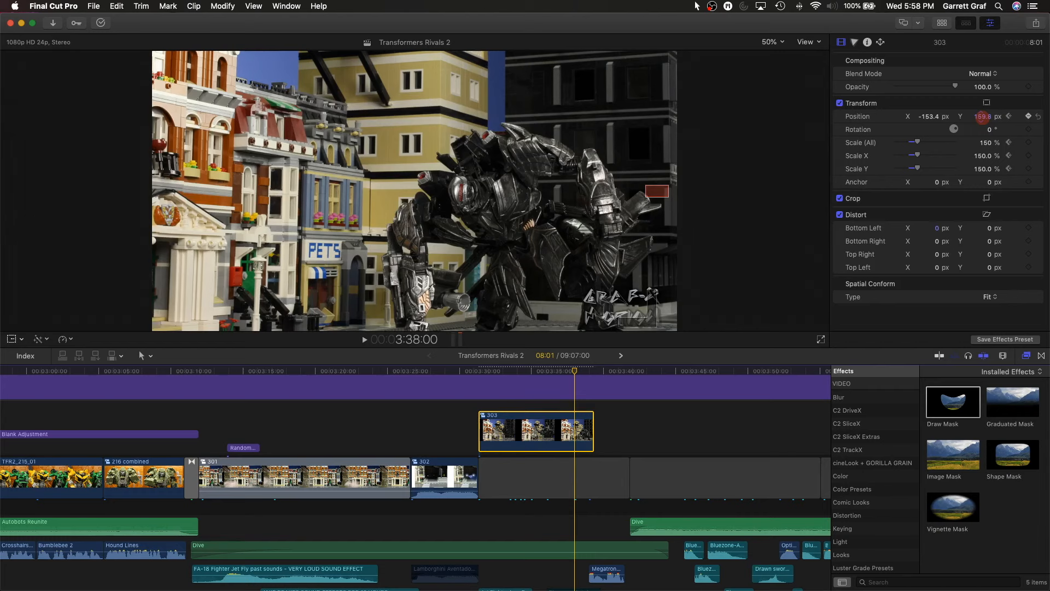
drag(982, 117, 929, 117)
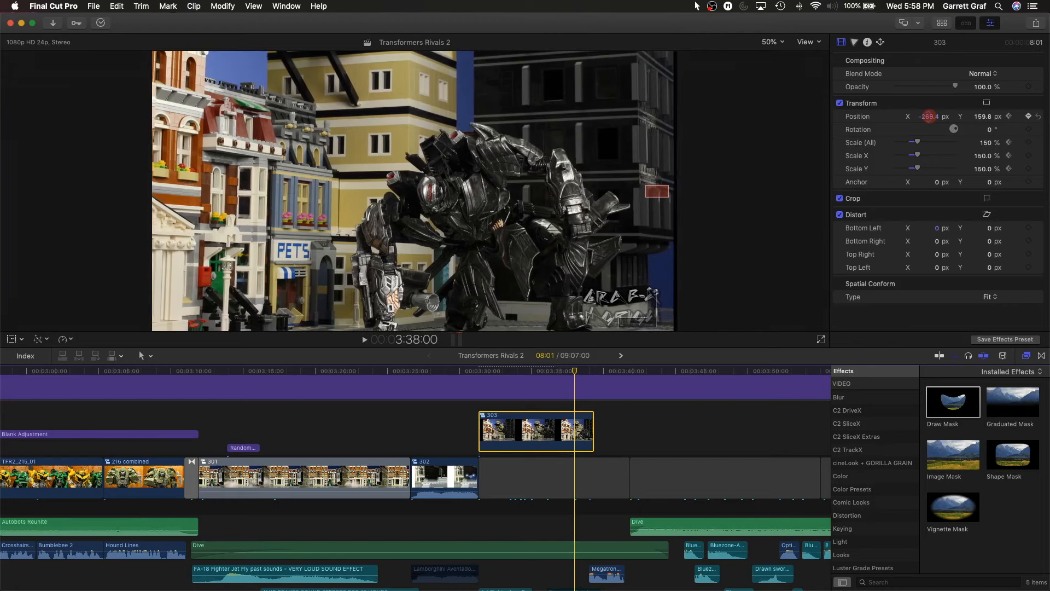
drag(930, 118, 931, 118)
Review clip 303's camera move frame by frame backward from 3:38:00 to 3:36:02
key(Left)
key(Left)
key(Left)
key(Left)
key(Left)
key(Left)
key(Left)
key(Left)
key(Left)
key(Left)
key(Left)
key(Left)
key(Left)
key(Left)
key(Left)
key(Left)
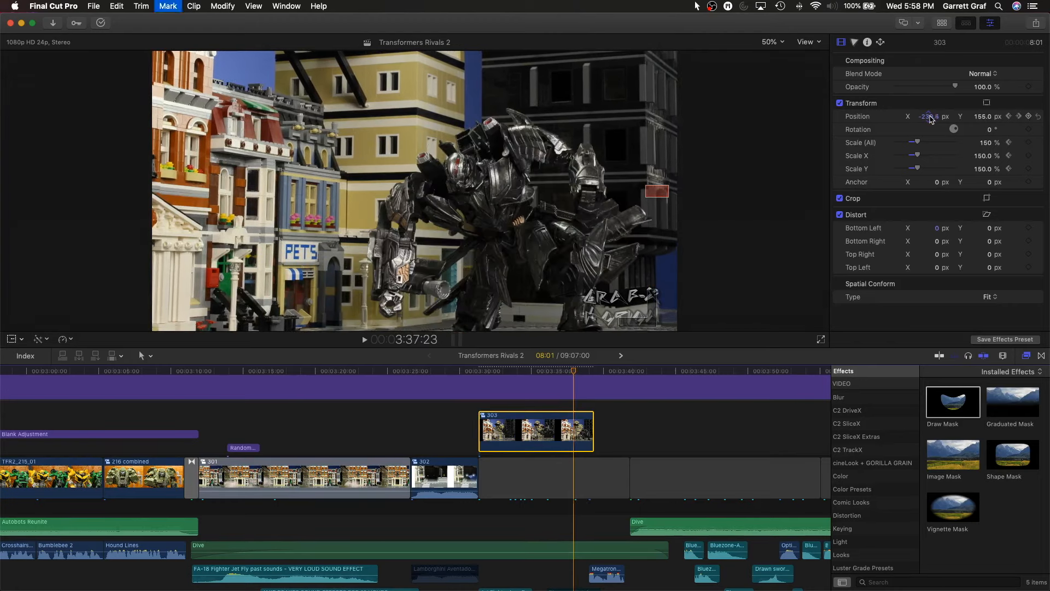
key(Left)
key(Left)
key(Left)
key(Left)
key(Left)
key(Left)
key(Left)
key(Left)
key(Left)
key(Left)
key(Left)
key(Left)
key(Left)
key(Left)
key(Left)
key(Left)
key(Left)
key(Left)
key(Left)
key(Left)
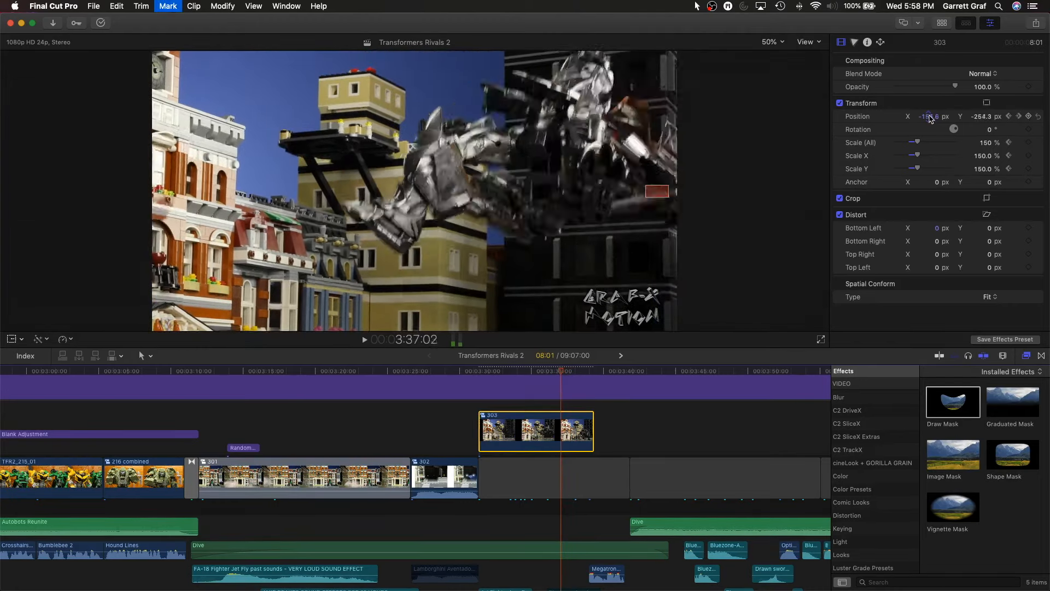
key(Left)
key(Left)
key(Left)
key(Left)
key(Left)
key(Left)
key(Left)
key(Left)
key(Left)
key(Left)
key(Left)
key(Left)
key(Left)
key(Left)
key(Left)
key(Left)
key(Left)
key(Left)
key(Left)
key(Left)
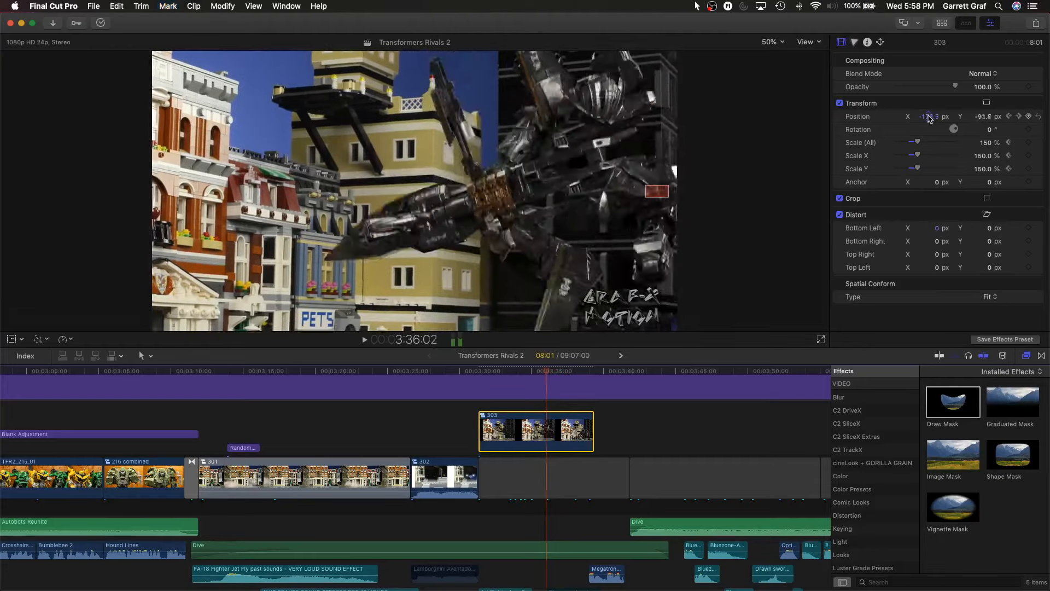
Review clip 303's camera move frame by frame from 3:36:02 back to 3:31:06, and forward again to about 3:31:17
key(Left)
key(Left)
key(Left)
key(Left)
key(Left)
key(Left)
key(Left)
key(Left)
key(Left)
key(Left)
key(Left)
key(Left)
key(Left)
key(Left)
key(Left)
key(Left)
key(Left)
key(Left)
key(Left)
key(Left)
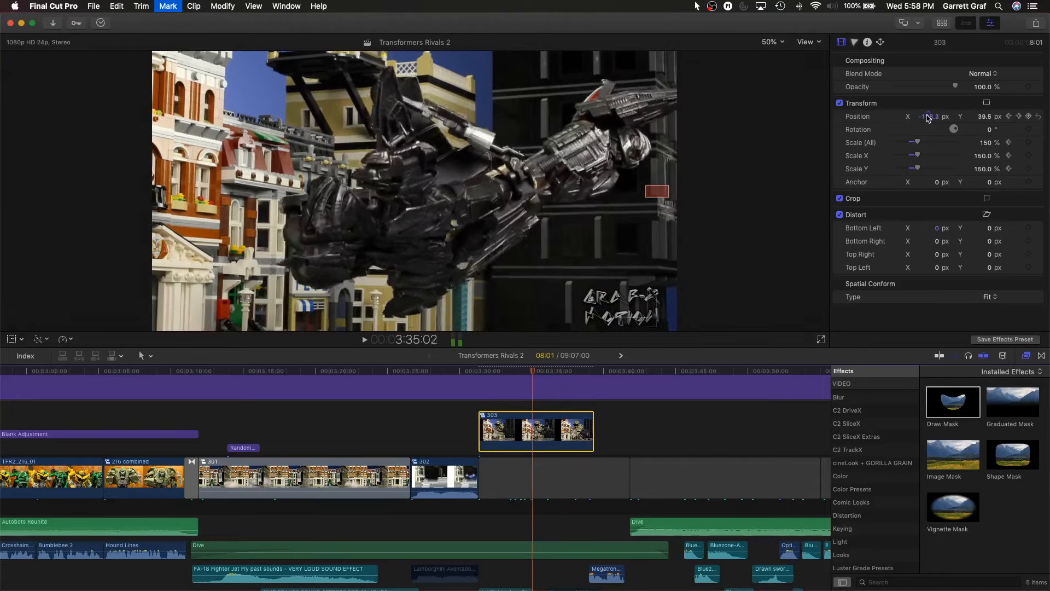
key(Left)
key(Left)
key(Left)
key(Left)
key(Left)
key(Left)
key(Left)
key(Left)
key(Left)
key(Left)
key(Left)
key(Left)
key(Left)
key(Left)
key(Left)
key(Left)
key(Left)
key(Left)
key(Left)
key(Left)
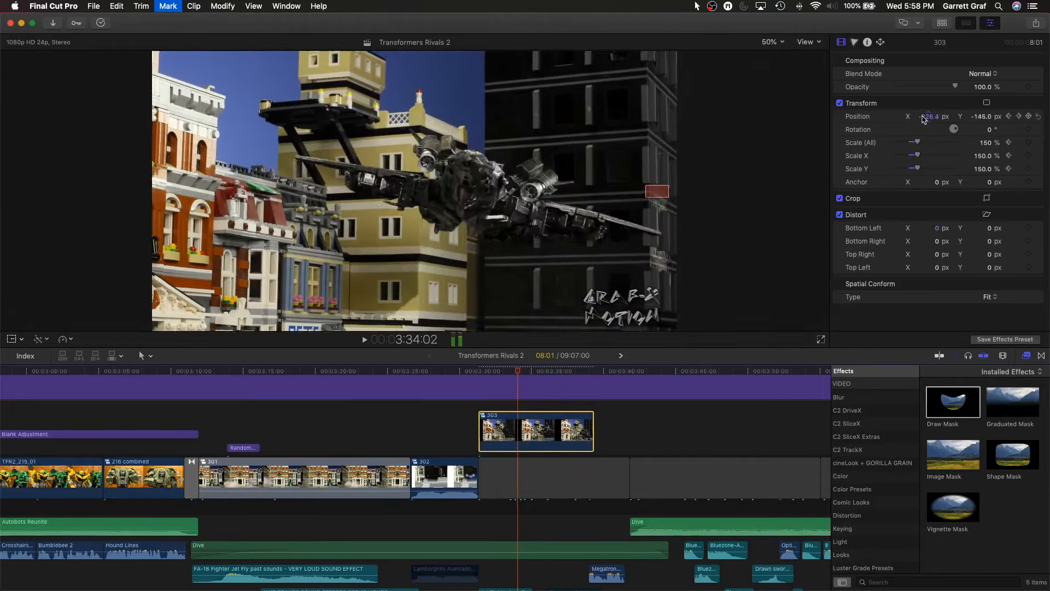
key(Left)
key(Left)
key(Left)
key(Left)
key(Left)
key(Left)
key(Left)
key(Left)
key(Left)
key(Left)
key(Left)
key(Left)
key(Left)
key(Left)
key(Left)
key(Left)
key(Left)
key(Left)
key(Left)
key(Left)
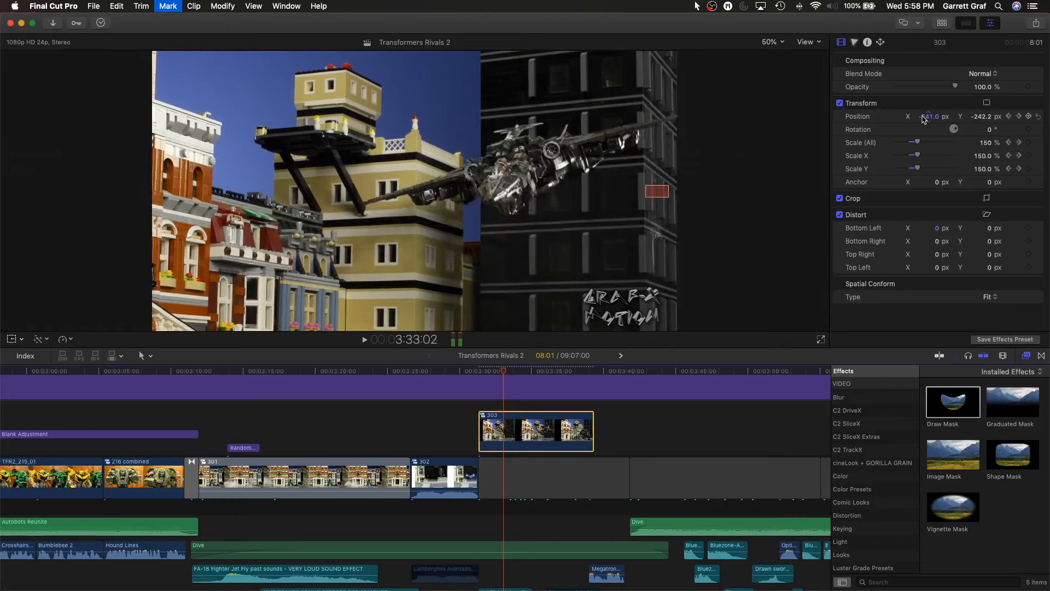
key(Left)
key(Left)
key(Left)
key(Left)
key(Left)
key(Left)
key(Left)
key(Left)
key(Left)
key(Left)
key(Left)
key(Left)
key(Left)
key(Left)
key(Left)
key(Left)
key(Left)
key(Left)
key(Left)
key(Left)
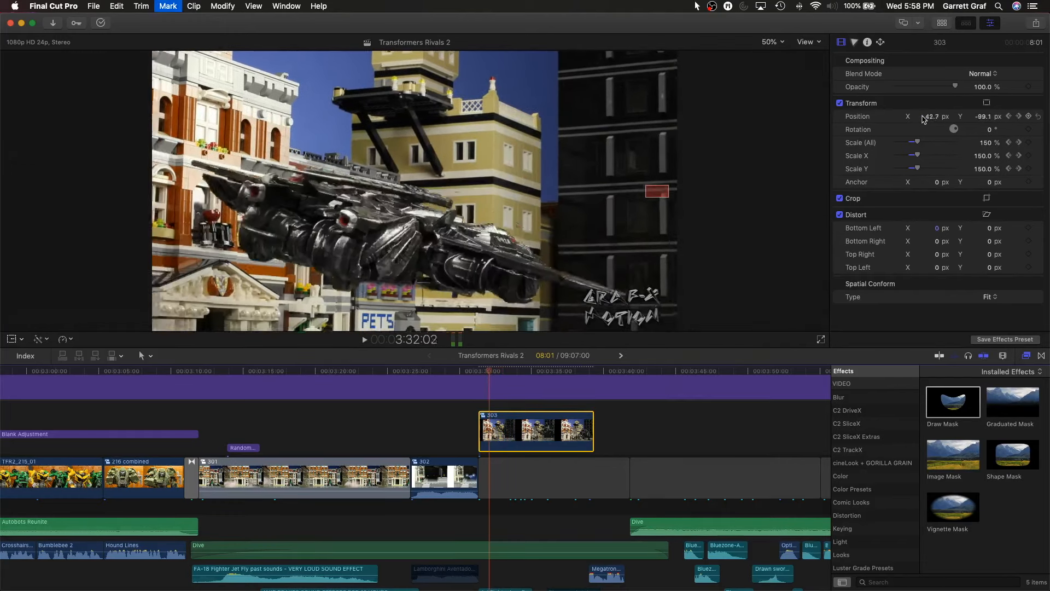
key(Left)
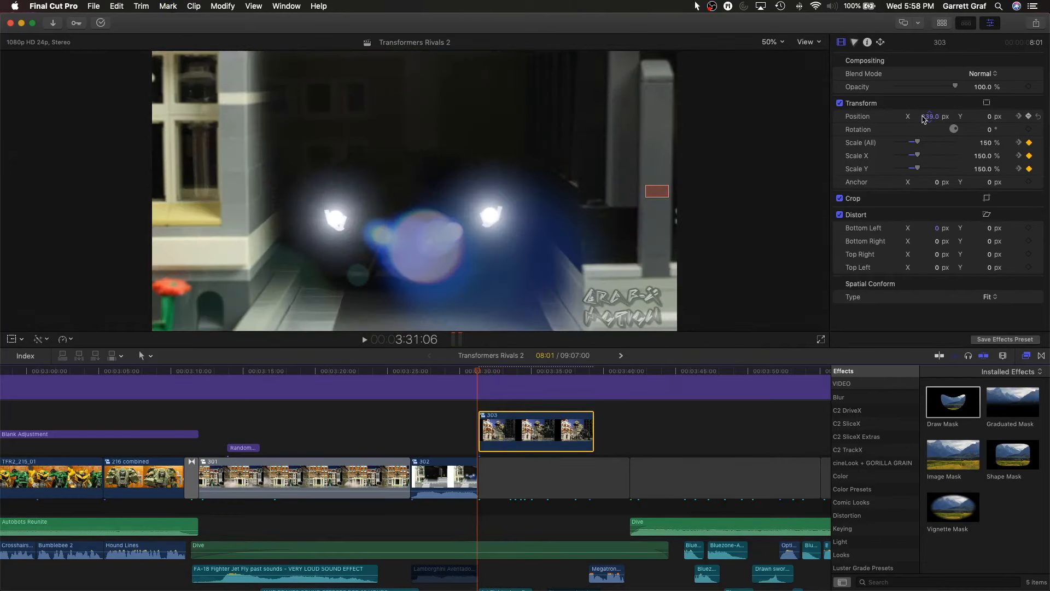
key(Right)
key(Right)
key(Right)
key(Right)
key(Right)
key(Right)
key(Right)
key(Right)
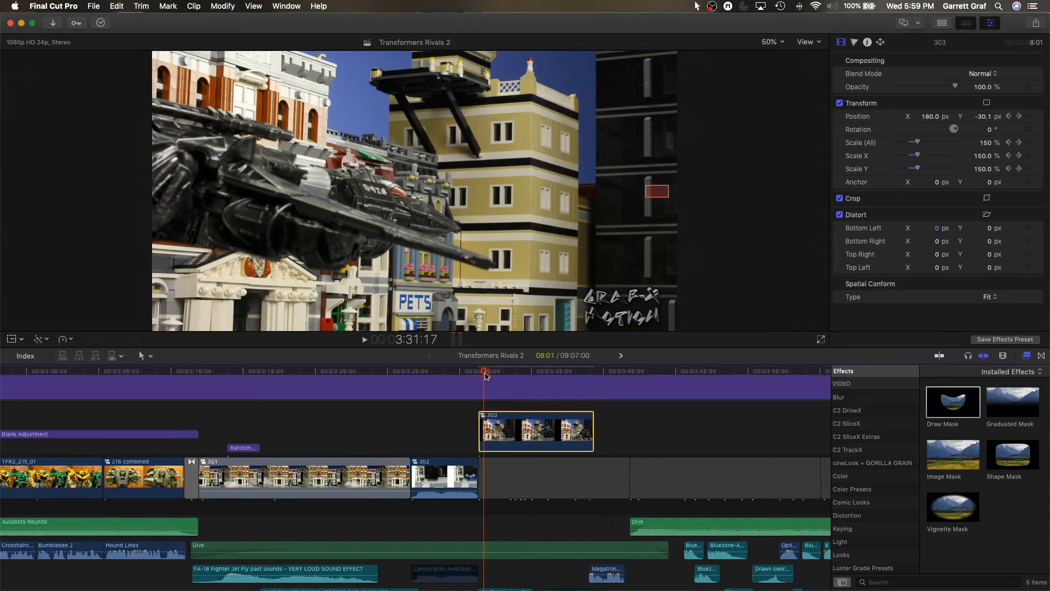
Park the playhead at clip 303's start at 3:31:08 and render the selected clip
mouse_move(488, 376)
mouse_down()
mouse_move(512, 377)
mouse_move(478, 377)
mouse_up()
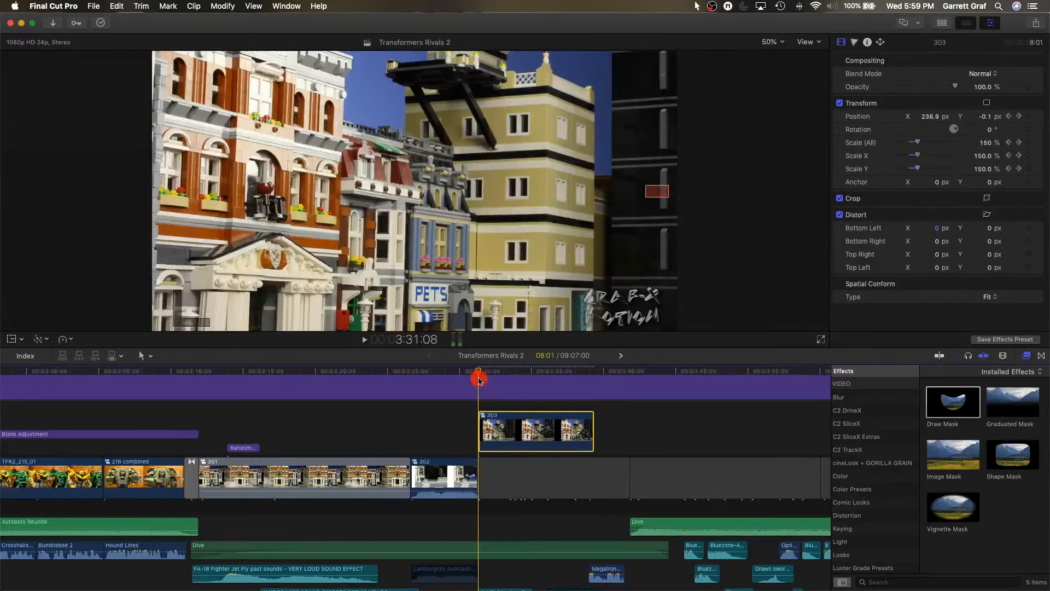
click(222, 6)
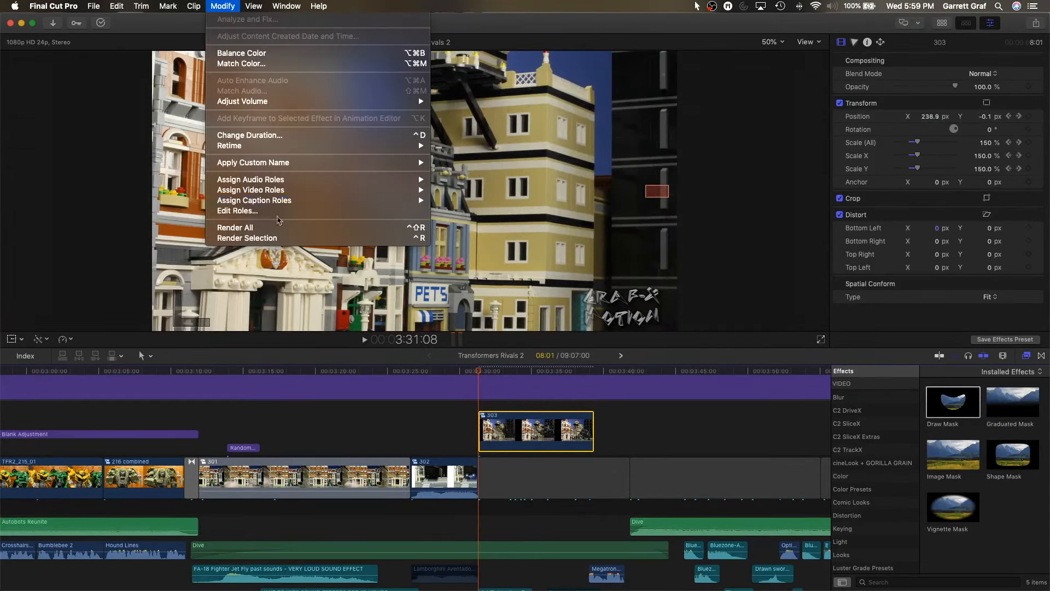
click(282, 241)
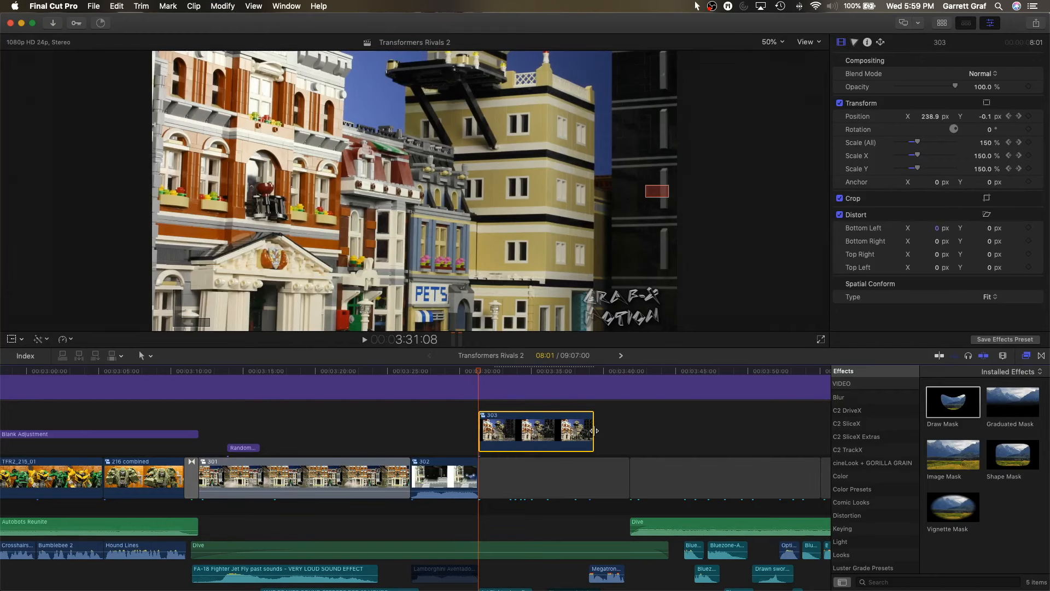
Delete the two disabled Bluezone-Autobots sound effects from the audio stack beneath clip 303
scroll(593, 430, down, 5)
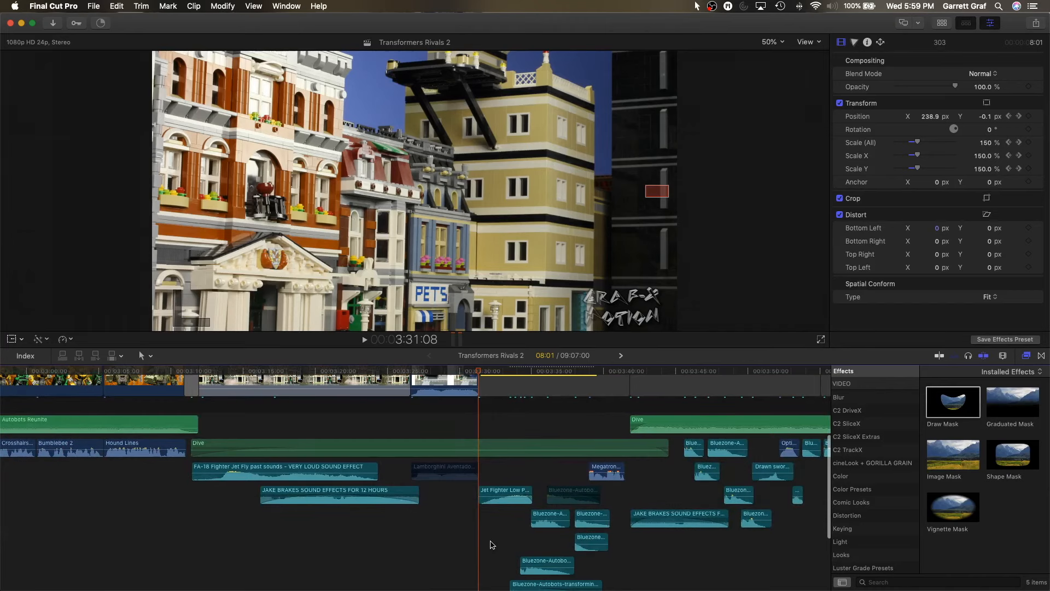
drag(497, 481, 592, 555)
scroll(572, 537, up, 1)
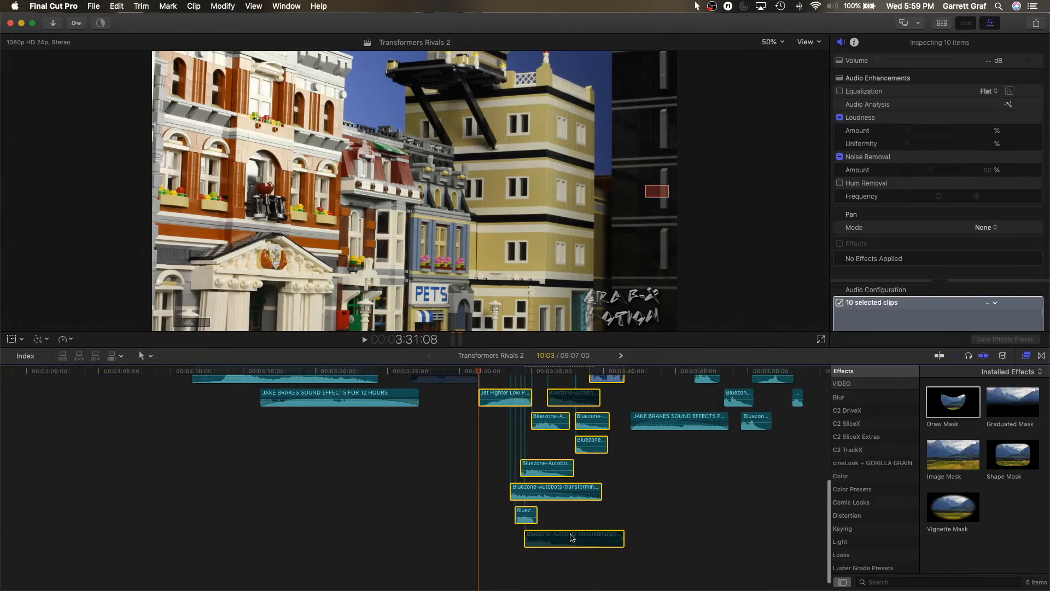
click(625, 521)
click(601, 539)
key(Delete)
click(573, 398)
key(Delete)
Disable the jet fighter and six remaining Bluezone sound effects beneath clip 303, and select the Lamborghini audio under clip 302
scroll(547, 465, up, 4)
drag(503, 456, 585, 574)
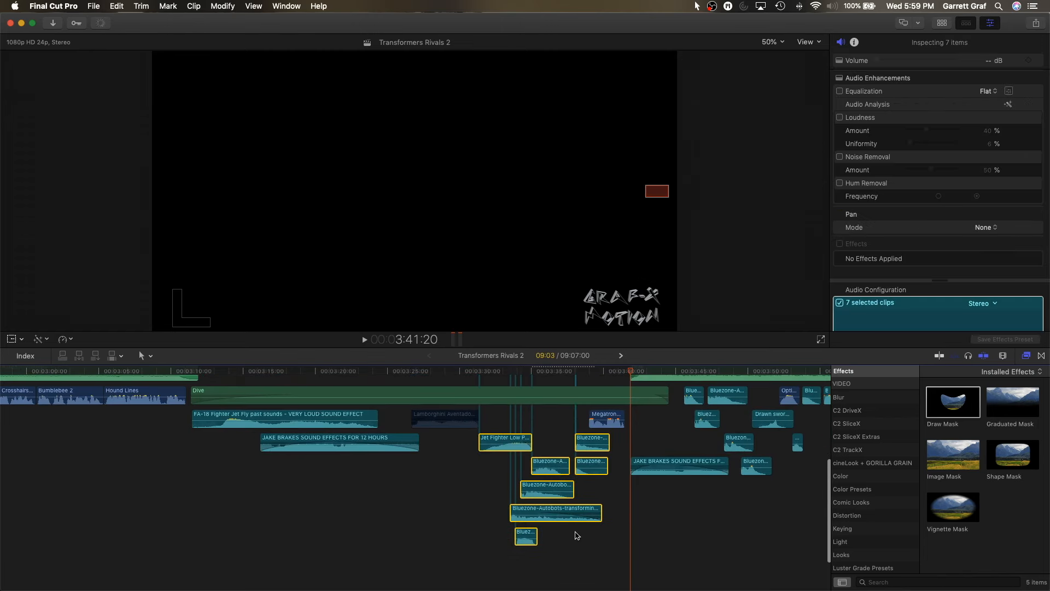
key(v)
scroll(574, 539, up, 5)
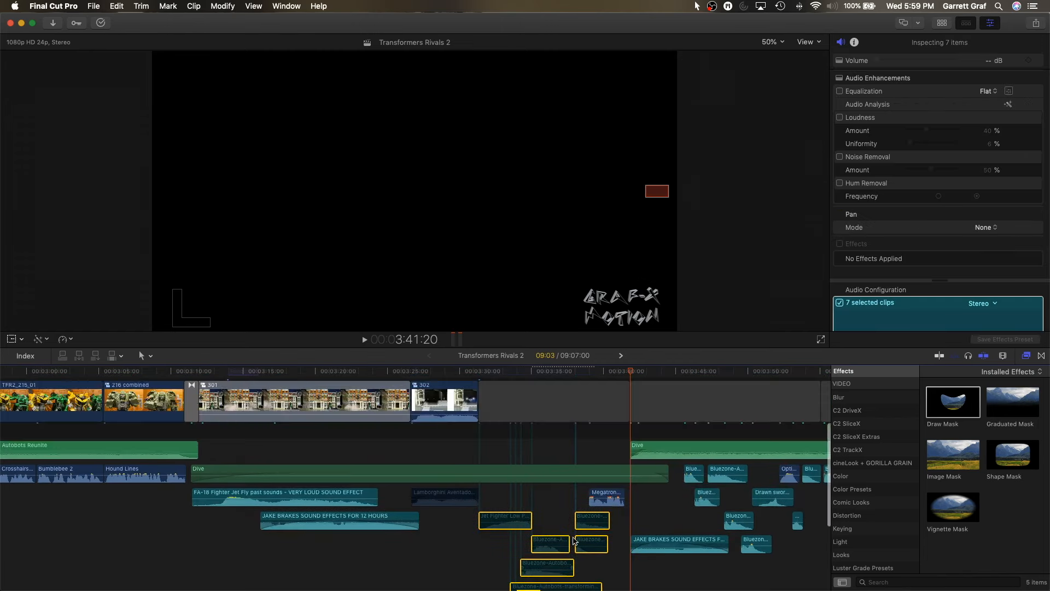
scroll(574, 541, up, 1)
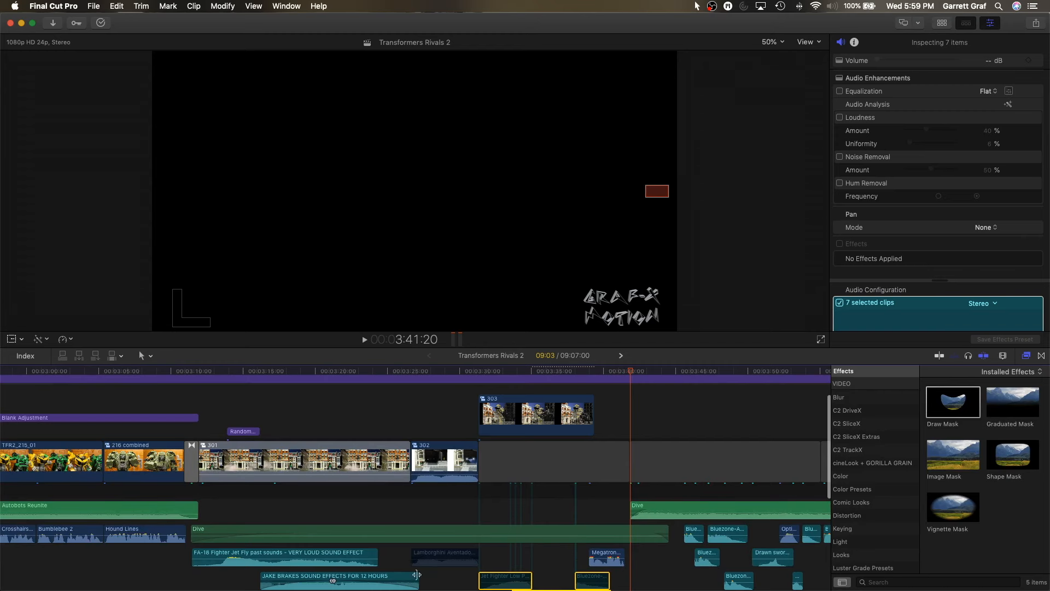
click(445, 554)
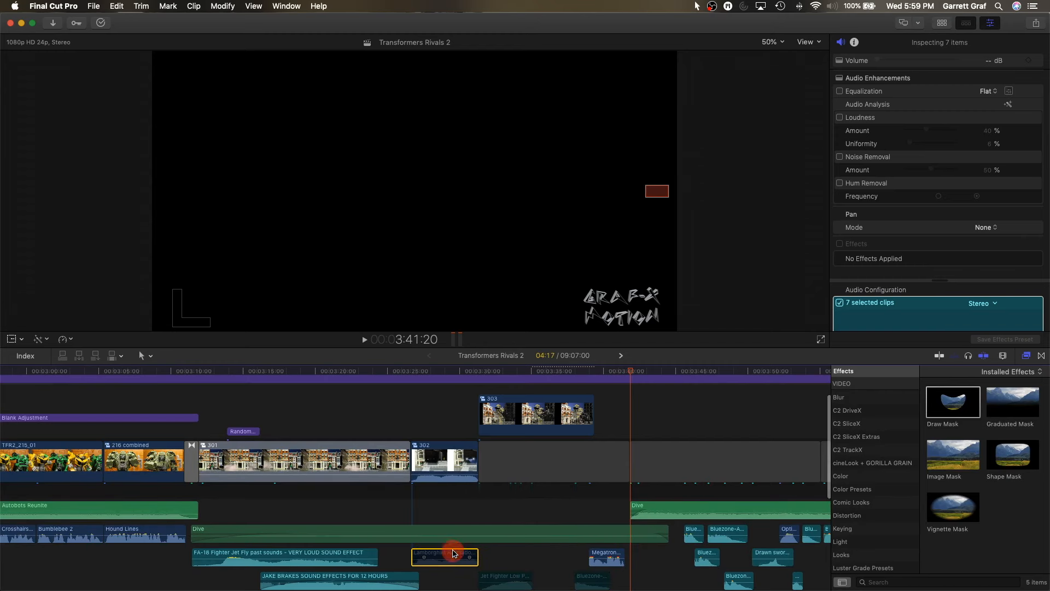
Place the playhead at 3:30:18 near the end of clip 302 and render clip 303 again
click(429, 403)
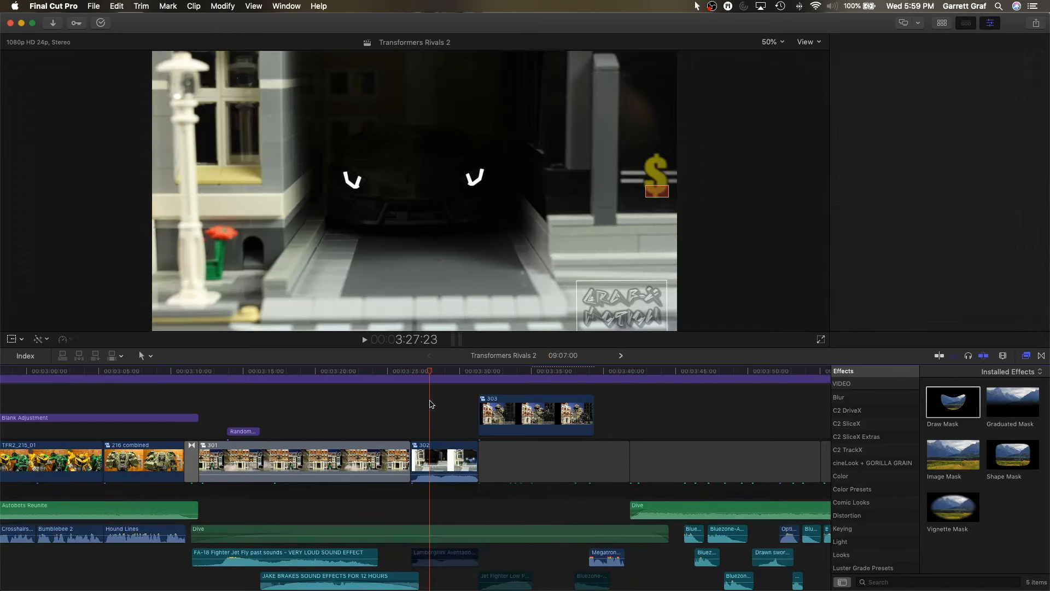
click(470, 400)
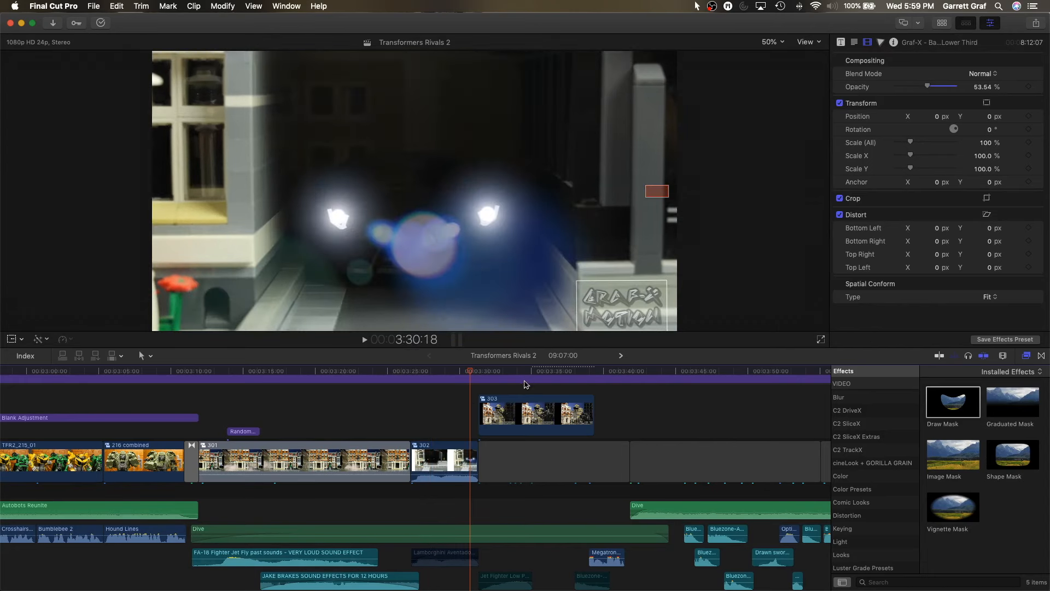
click(522, 409)
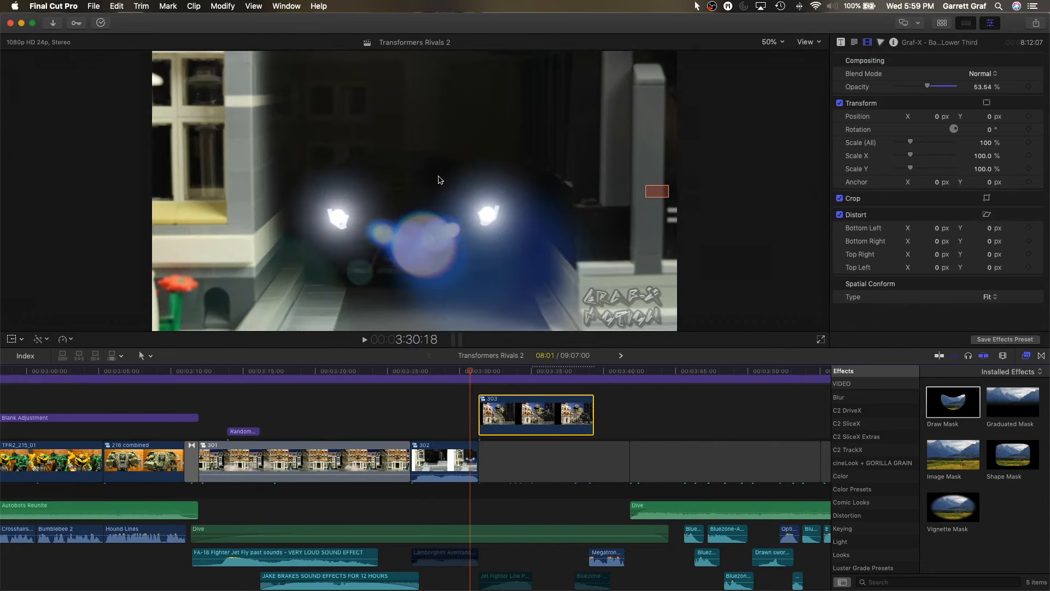
click(215, 7)
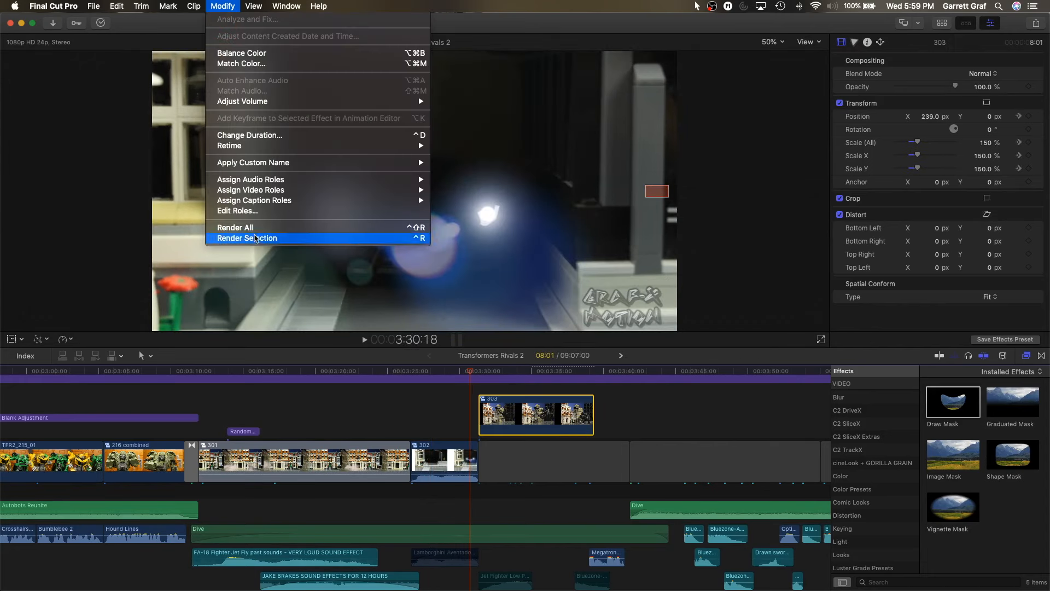
click(255, 237)
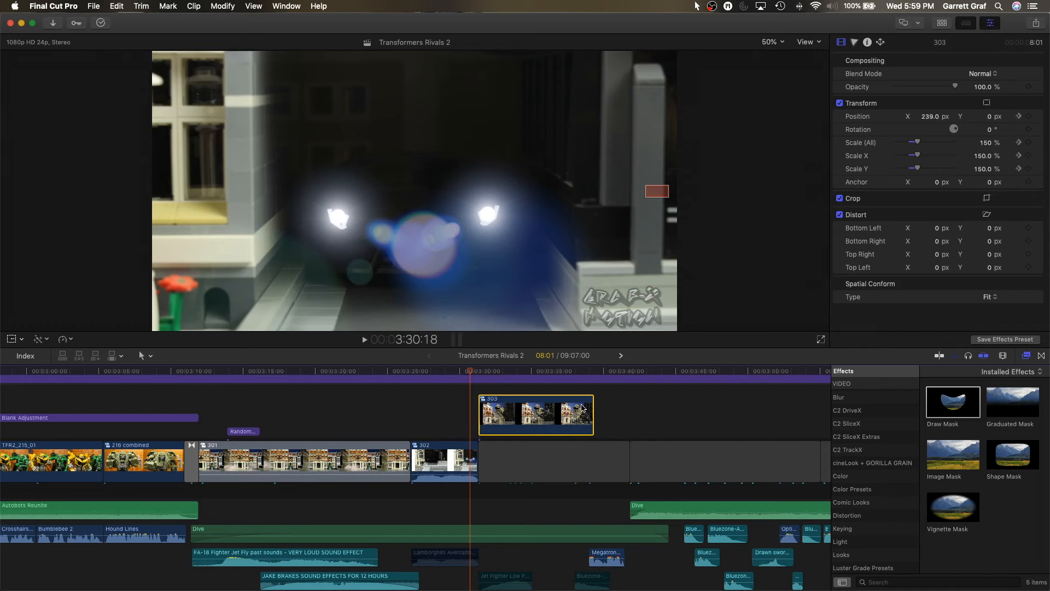
Play the sequence from 3:29:03 through the end of clip 303
click(447, 410)
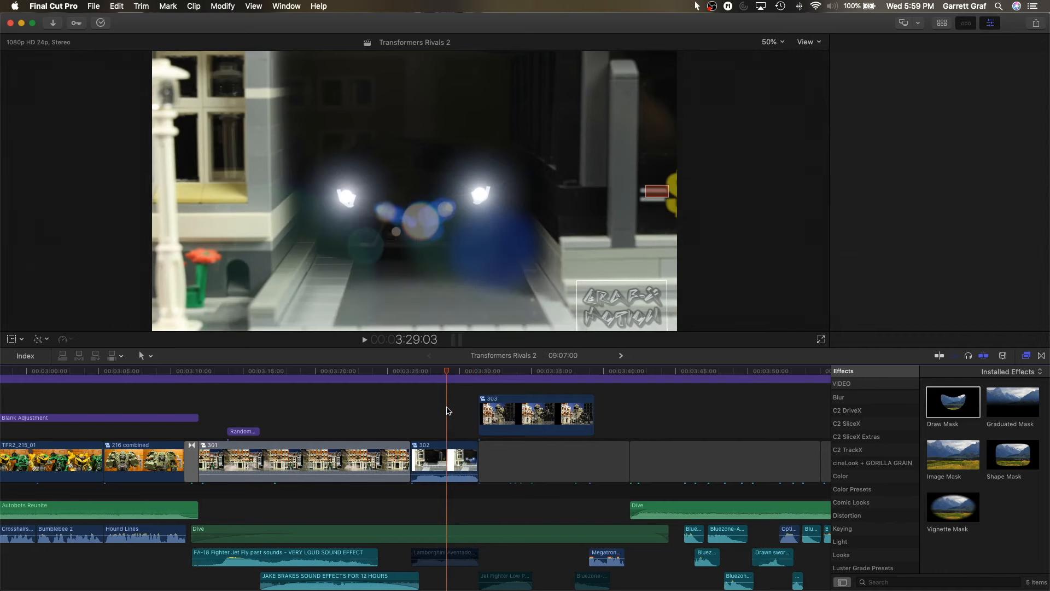
key(space)
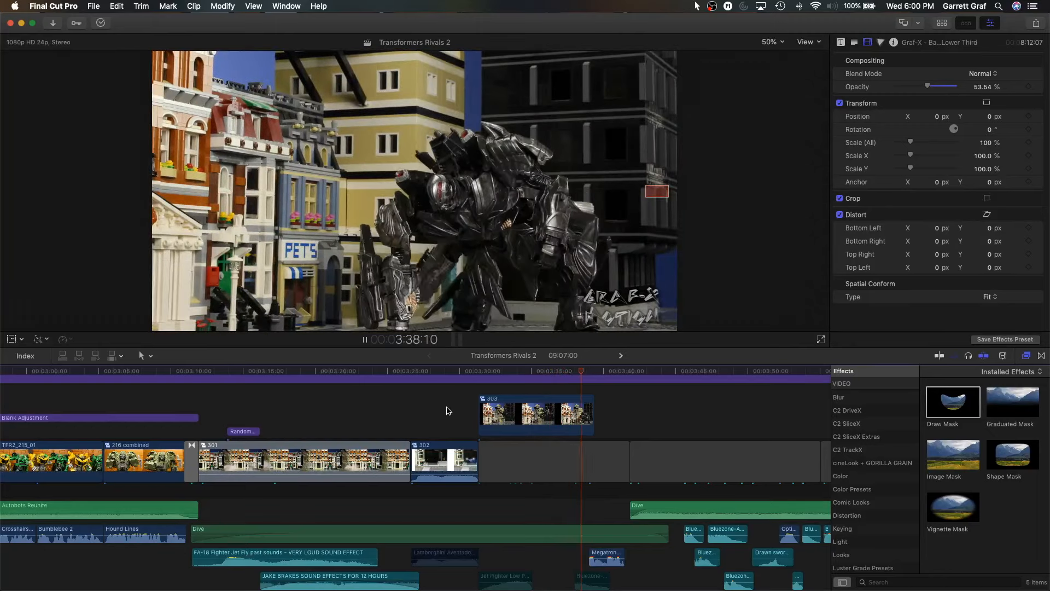
key(space)
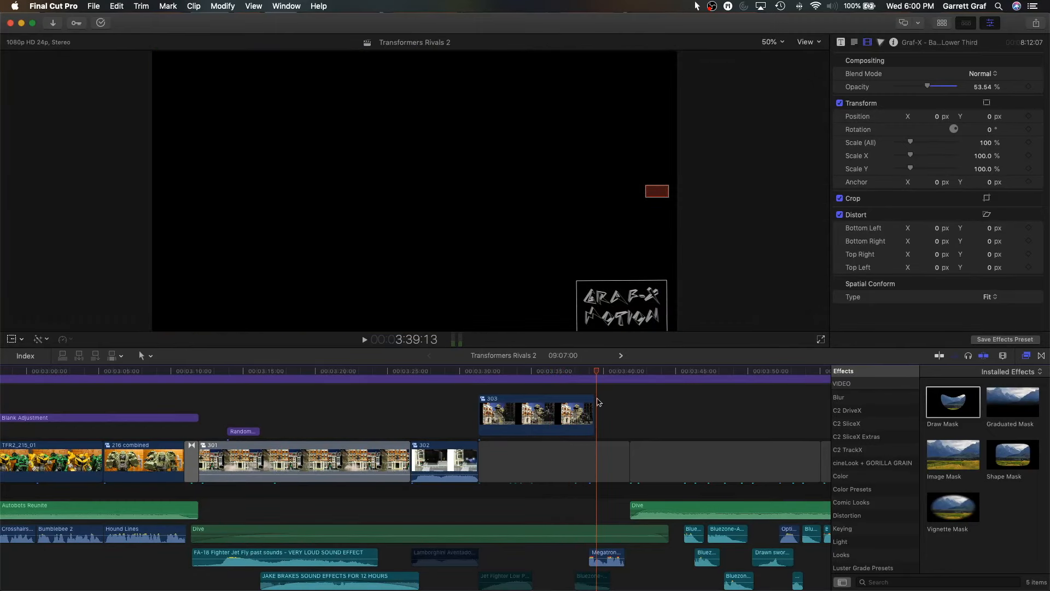
Step frame by frame around the robot's landing in clip 303 and stop at 3:38:00
drag(597, 373, 575, 376)
key(Right)
key(Right)
key(Right)
key(Right)
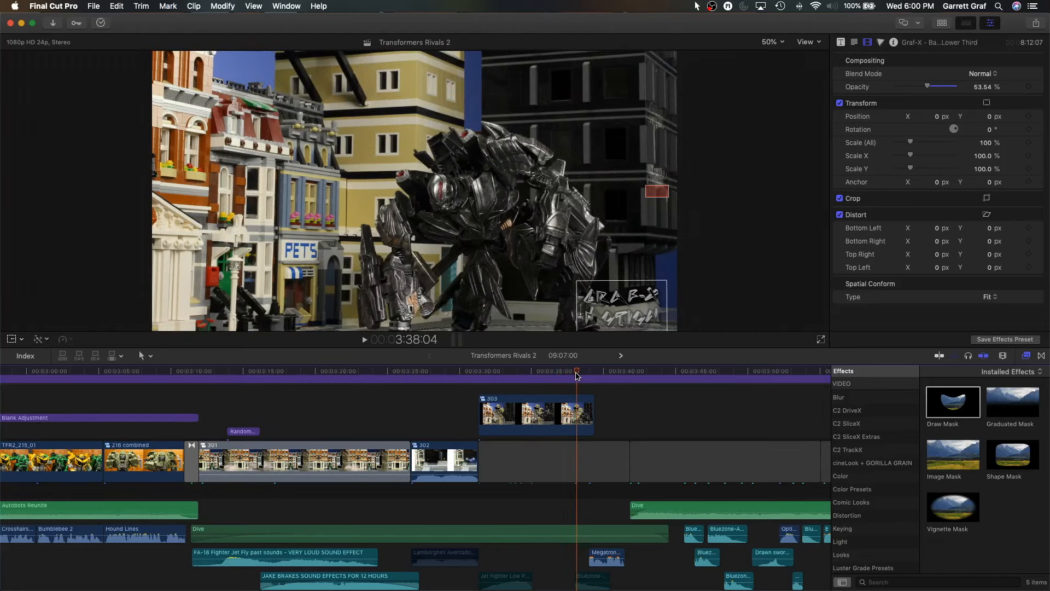
key(Left)
key(Left)
key(Left)
key(Left)
key(Left)
key(Left)
key(Right)
key(Right)
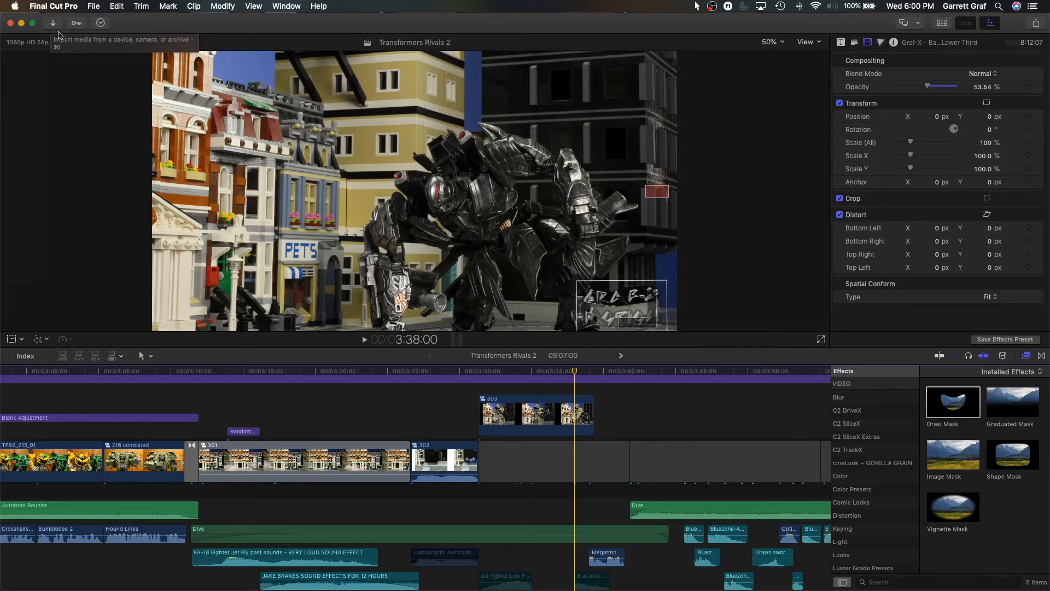
Add the Random Camera Shake title from Pixel Film Studios ProShake Tools above clip 303, starting shortly before 3:38:00
click(942, 22)
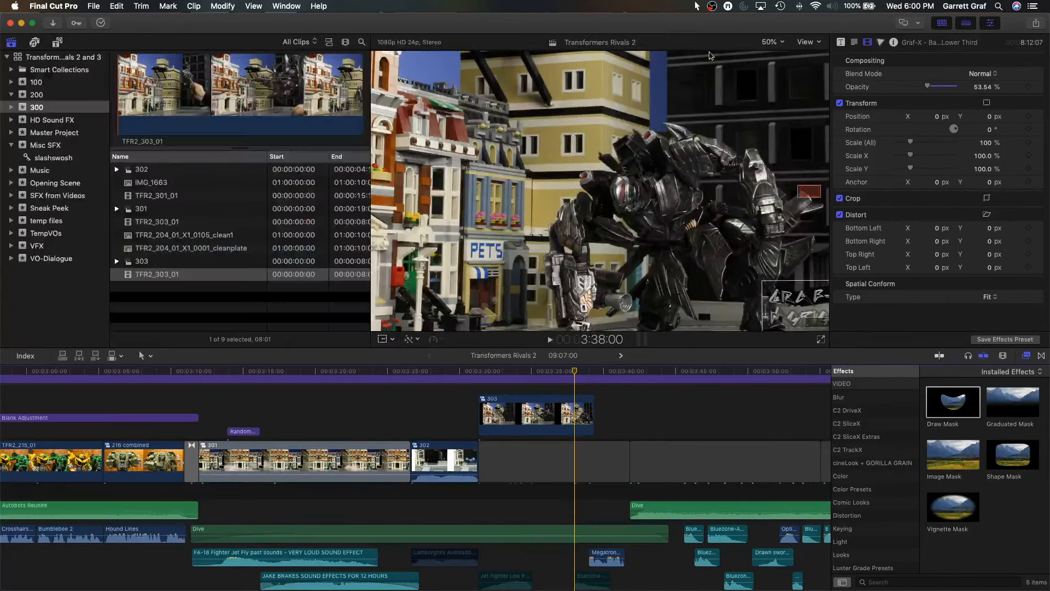
click(57, 42)
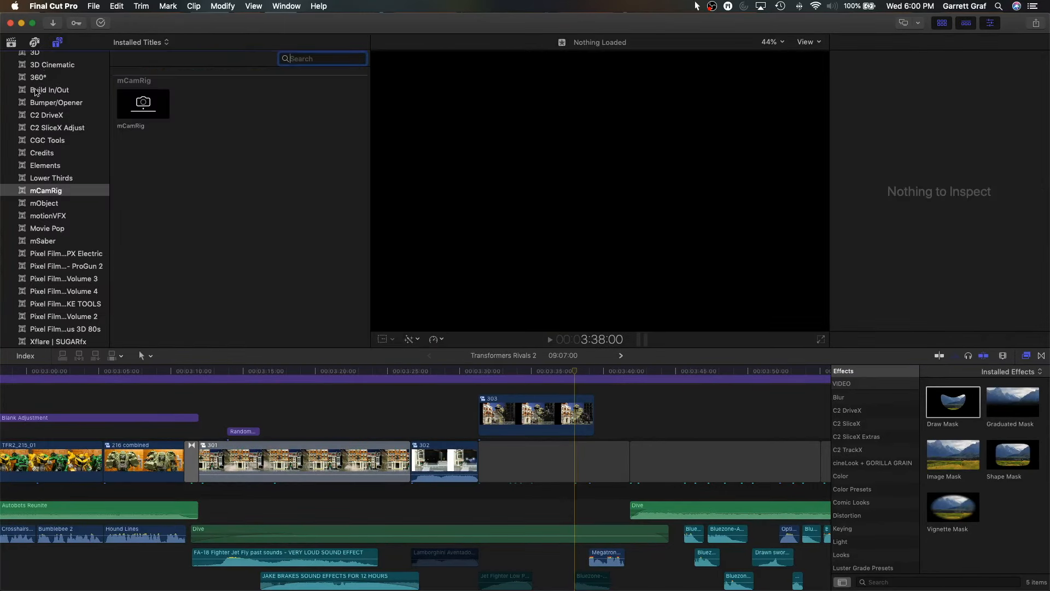
scroll(66, 270, down, 1)
scroll(66, 271, down, 5)
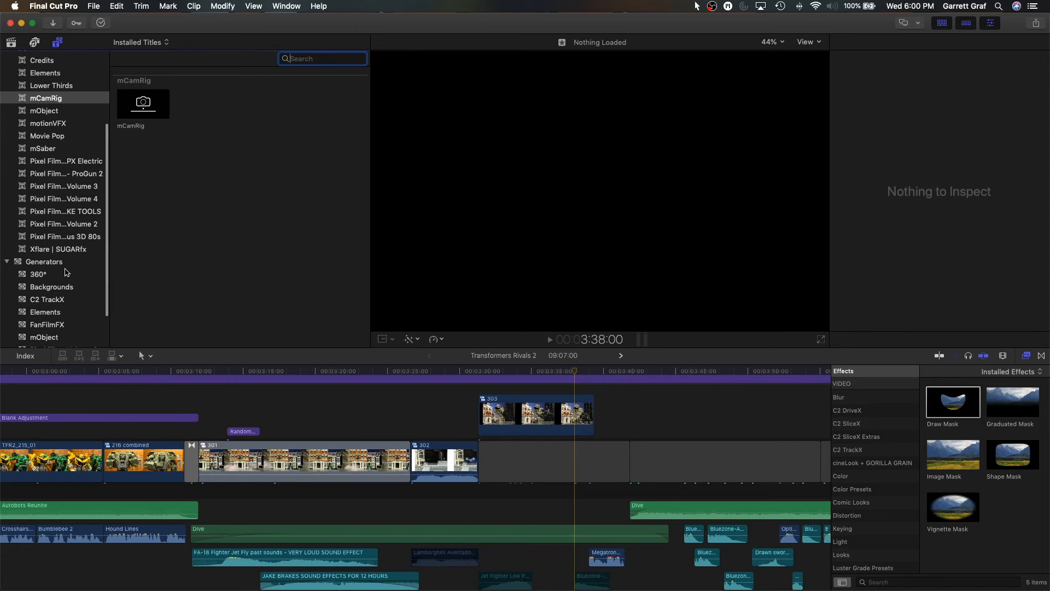
scroll(64, 257, up, 6)
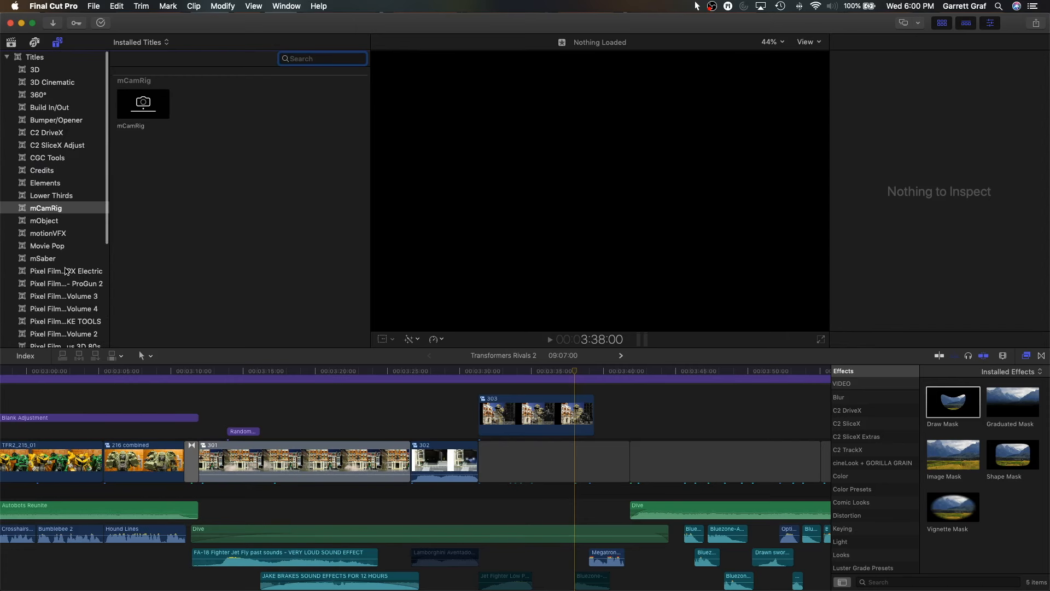
click(55, 221)
click(59, 235)
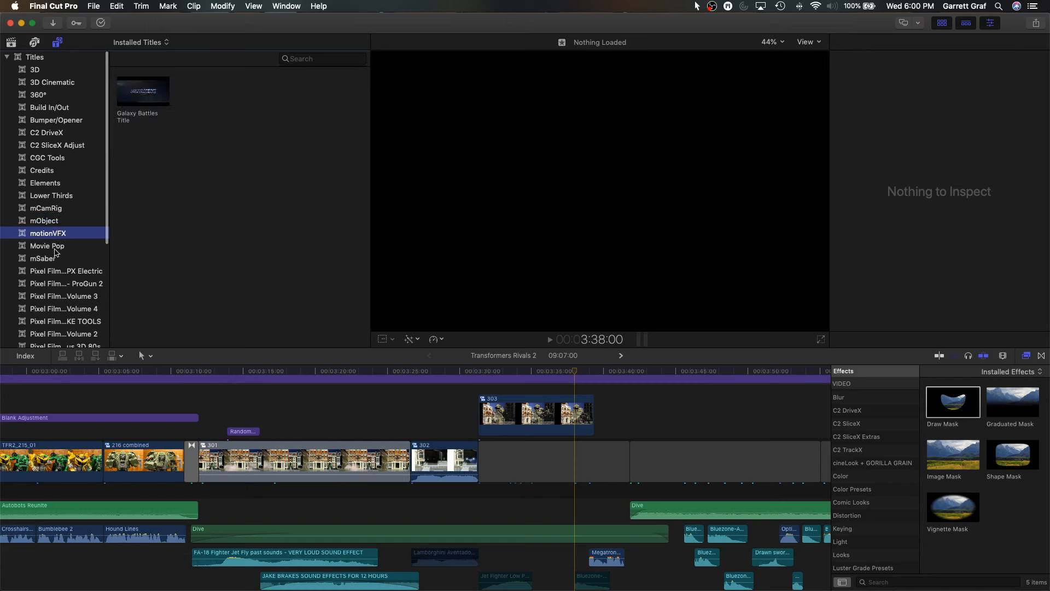
scroll(58, 270, down, 4)
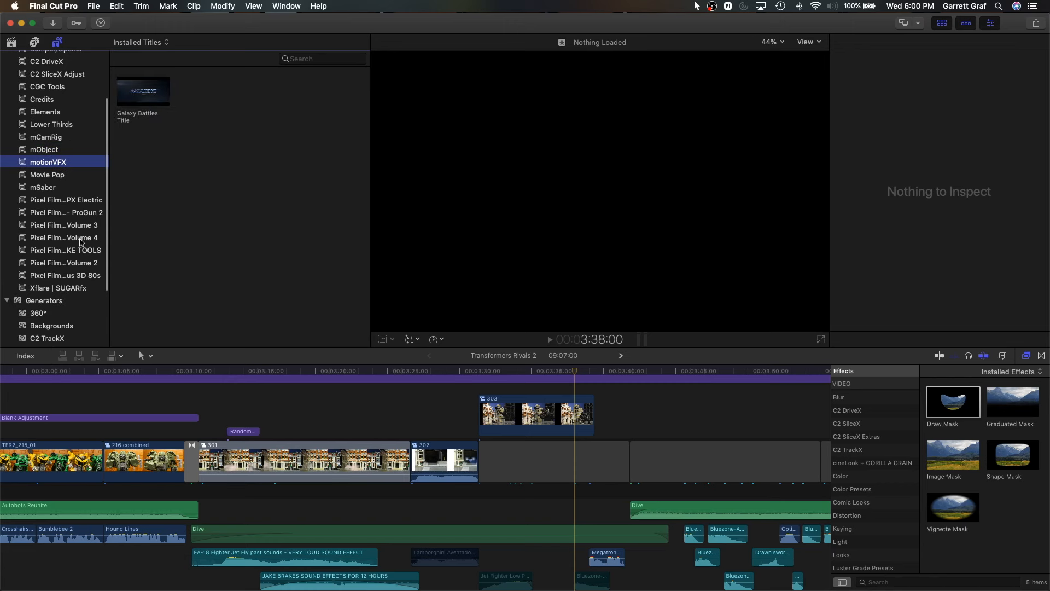
drag(110, 219, 158, 219)
click(124, 250)
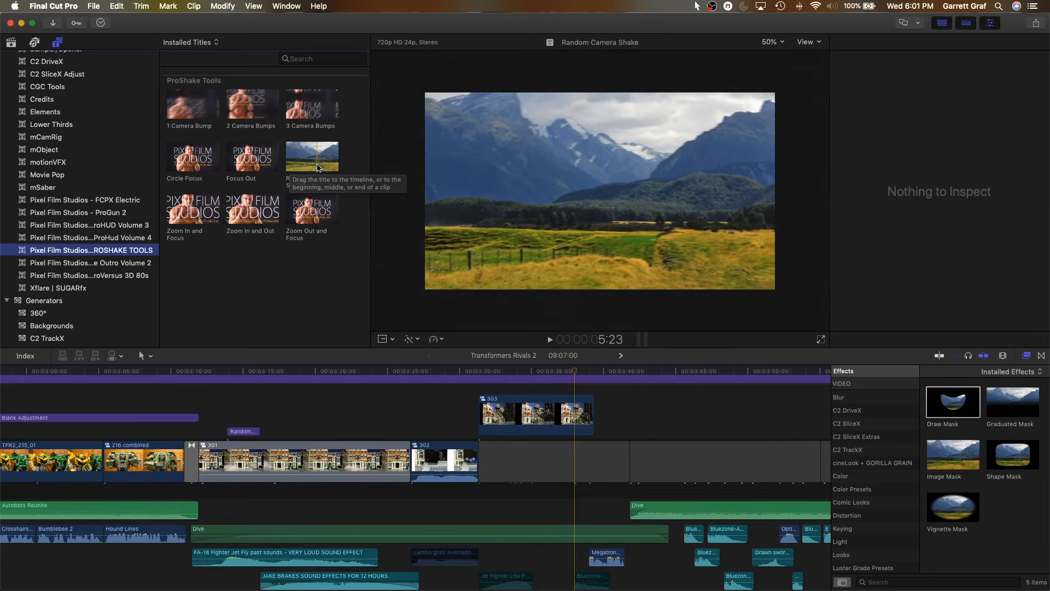
drag(320, 168, 562, 391)
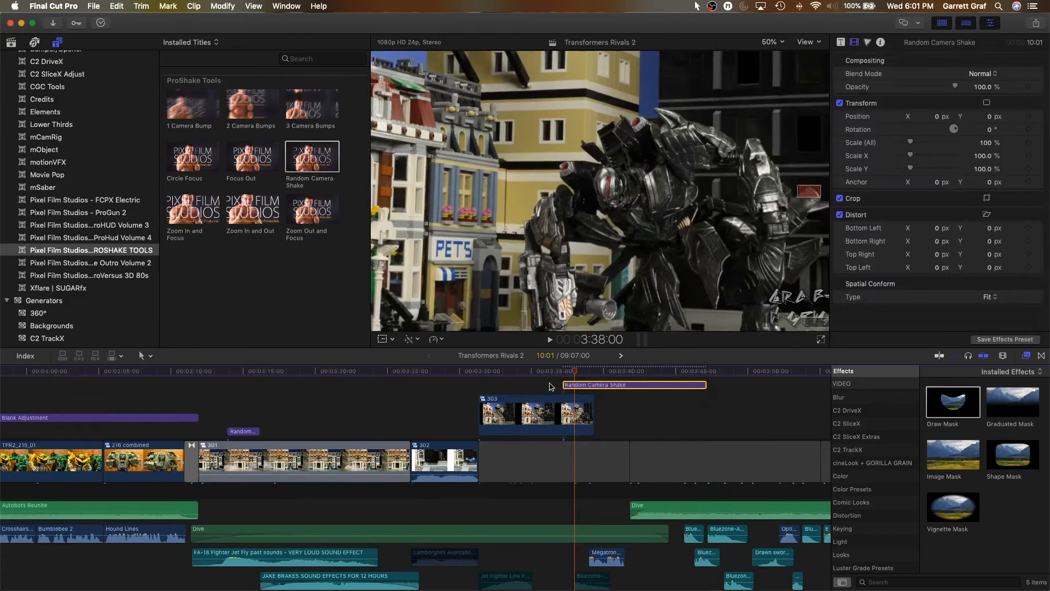
Move the Random Camera Shake title to start at the robot's landing near 3:38:00 and trim its duration to 1:00
key(Left)
key(Left)
key(Left)
key(Left)
key(Left)
key(Left)
key(Left)
key(Left)
key(Left)
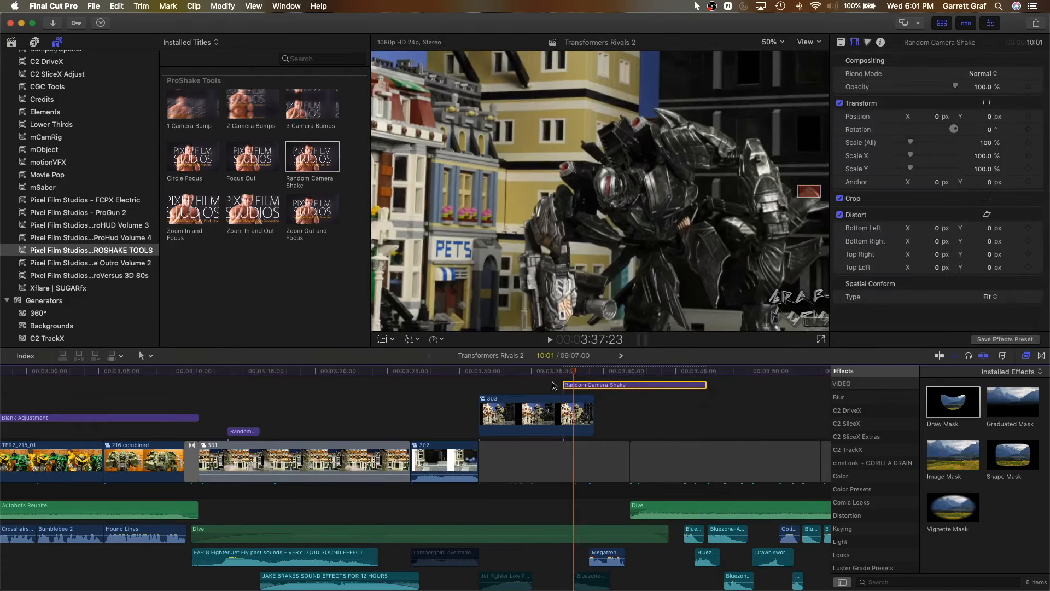
key(Right)
key(Right)
key(Right)
key(Right)
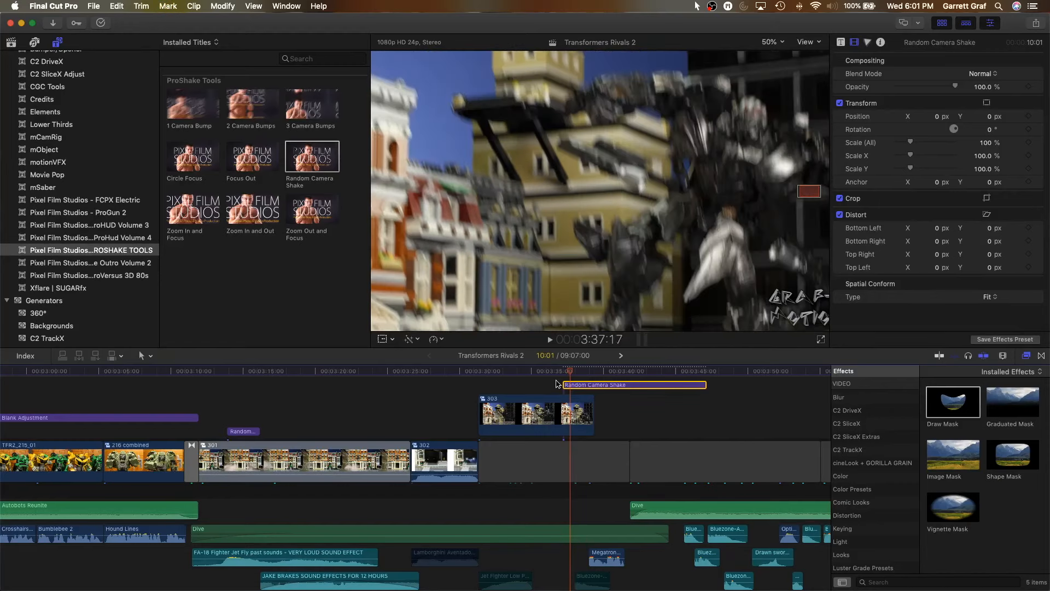
key(Right)
key(Right)
key(Right)
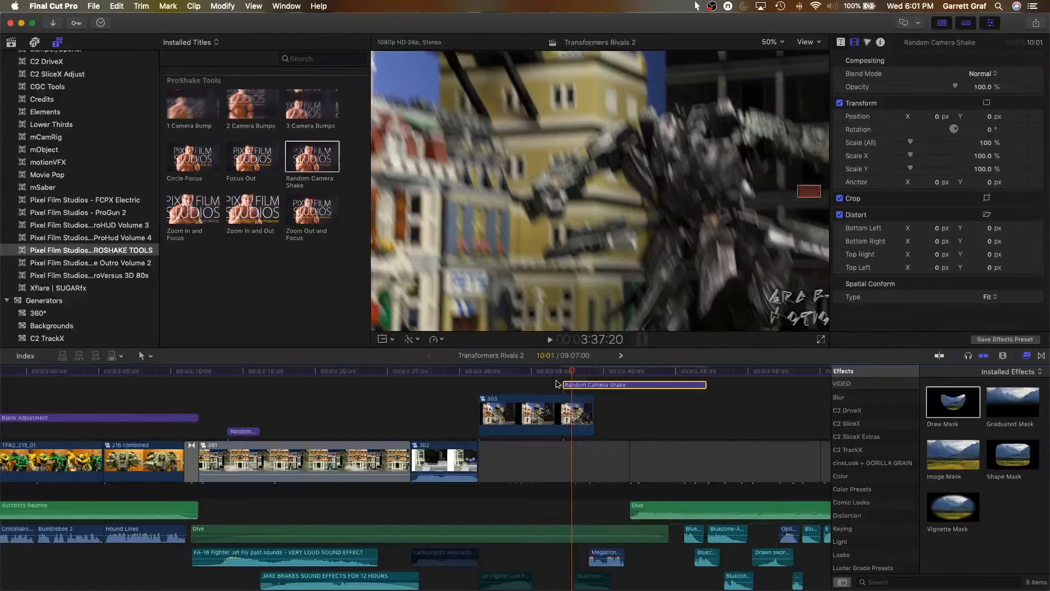
key(Right)
key(Right)
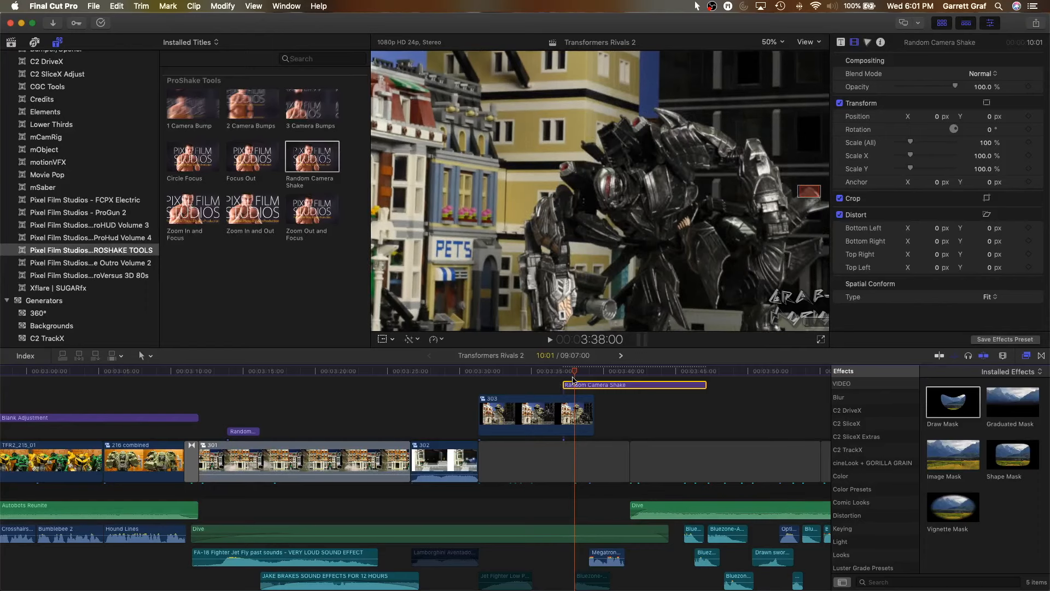
drag(586, 387, 598, 389)
drag(715, 386, 588, 385)
Step frame by frame through the shortened camera shake over clip 303, up to 3:38:22, to examine its motion
key(Right)
key(Right)
key(Right)
key(Right)
key(Right)
key(Right)
key(Right)
key(Right)
key(Right)
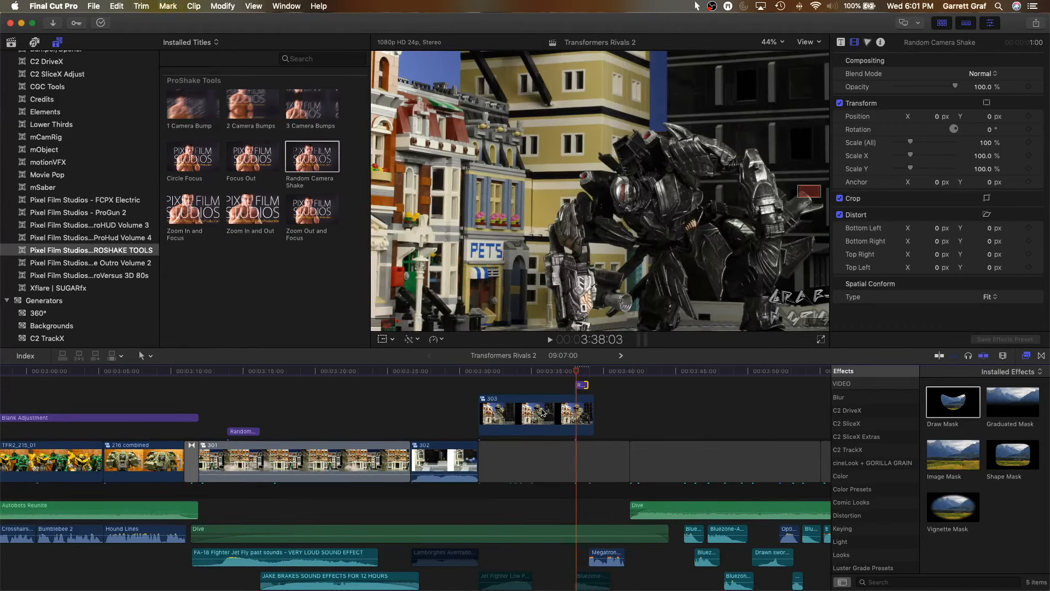
key(Right)
key(Right)
key(Right)
key(Right)
key(Right)
key(Right)
key(Right)
key(Right)
key(Right)
key(Right)
key(Right)
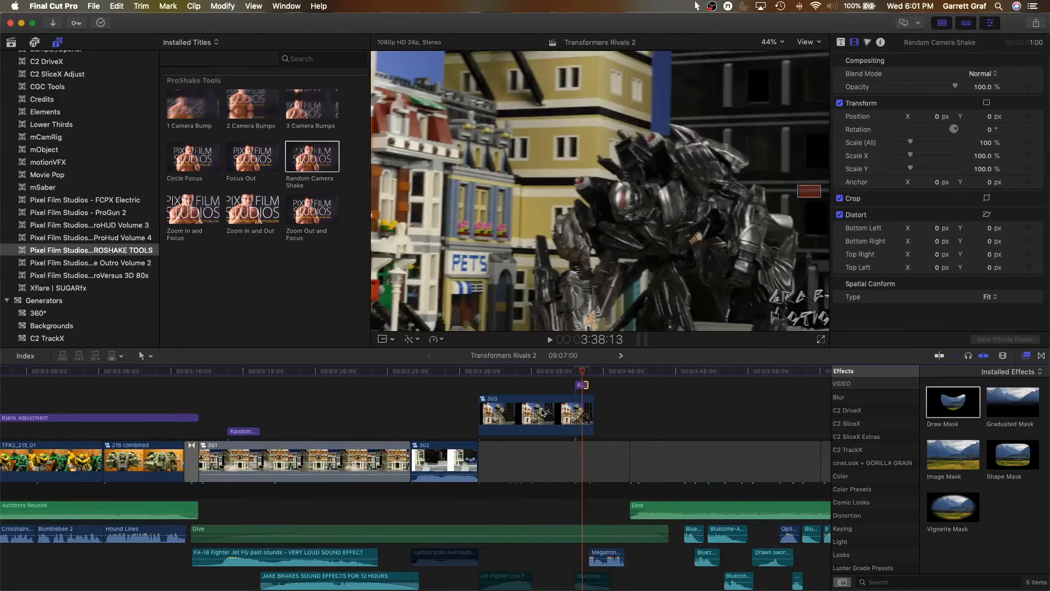
key(Right)
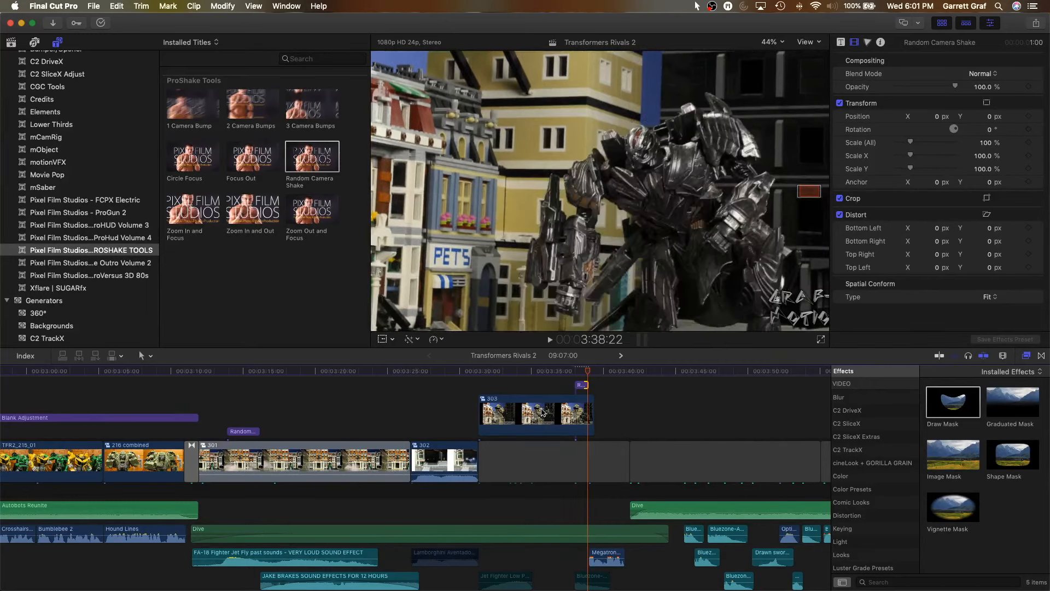
Set Horizontal Movement, Horizontal Speed and Horizontal Jitter of the camera shake title above clip 303 to 15 each
click(581, 386)
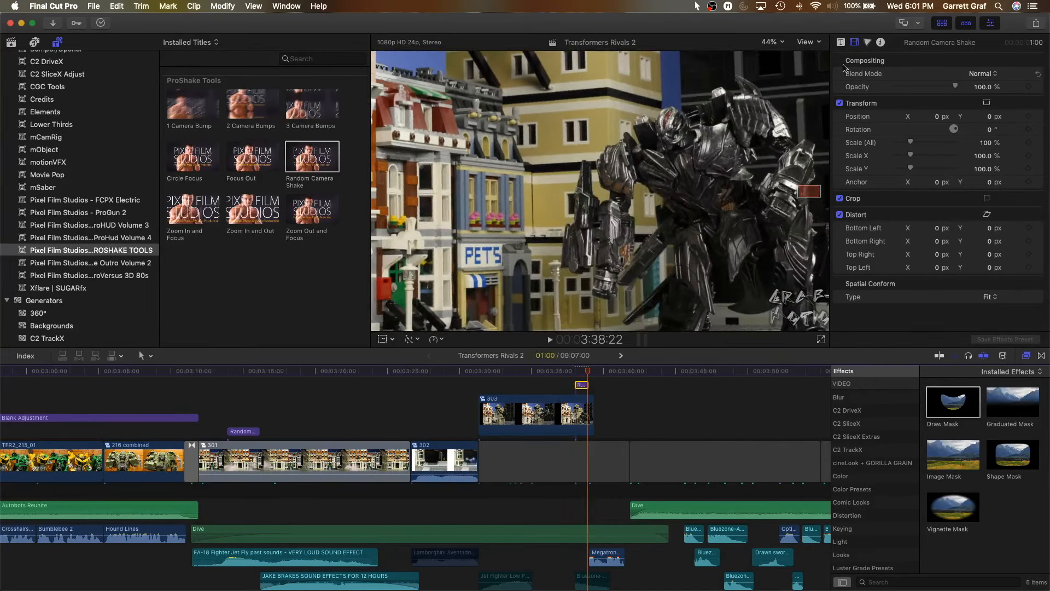
key(Left)
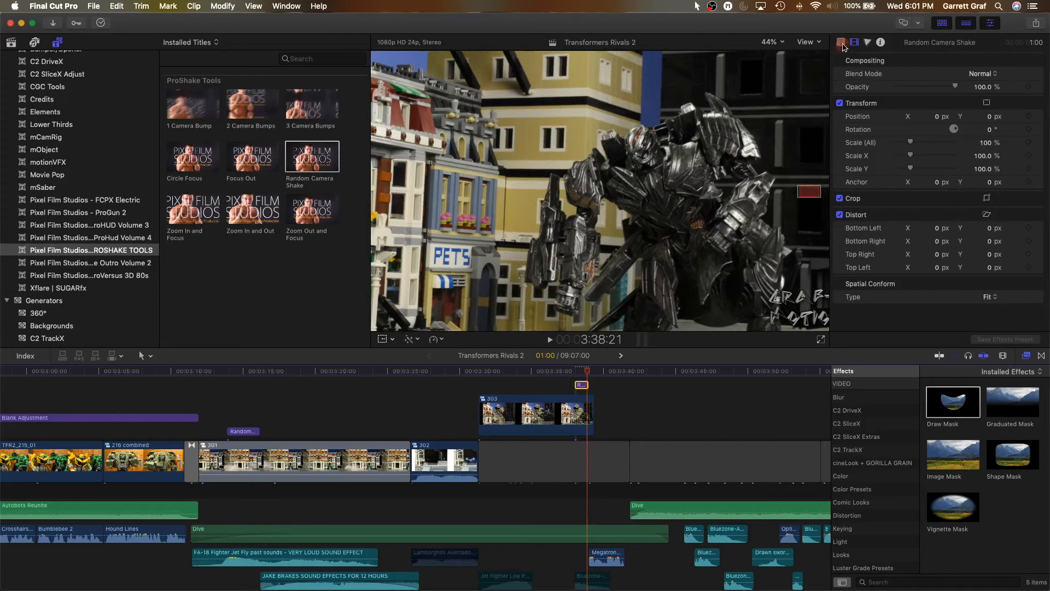
click(841, 43)
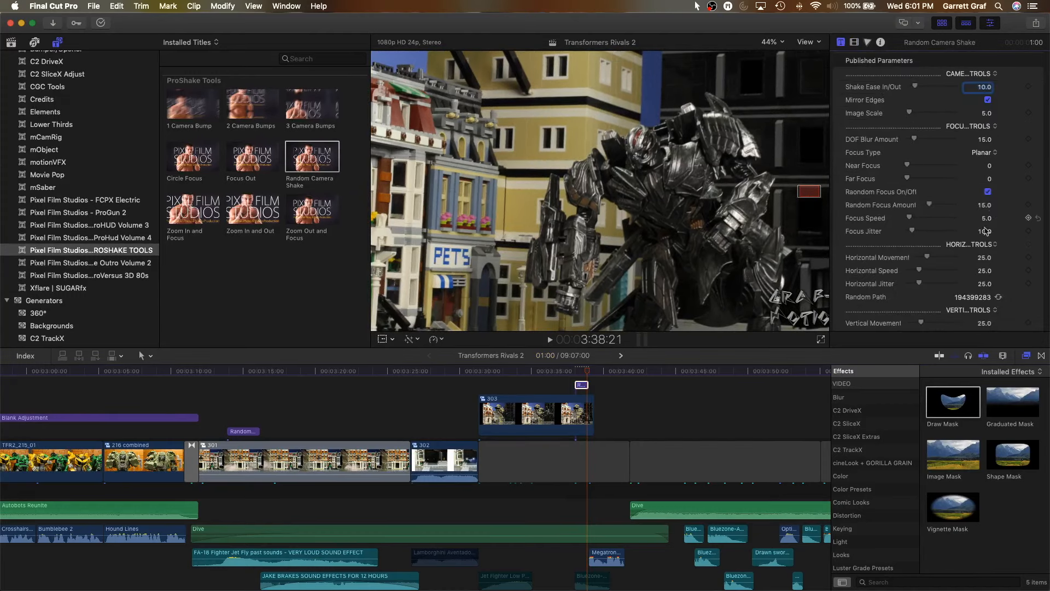
scroll(987, 245, down, 1)
scroll(987, 245, down, 3)
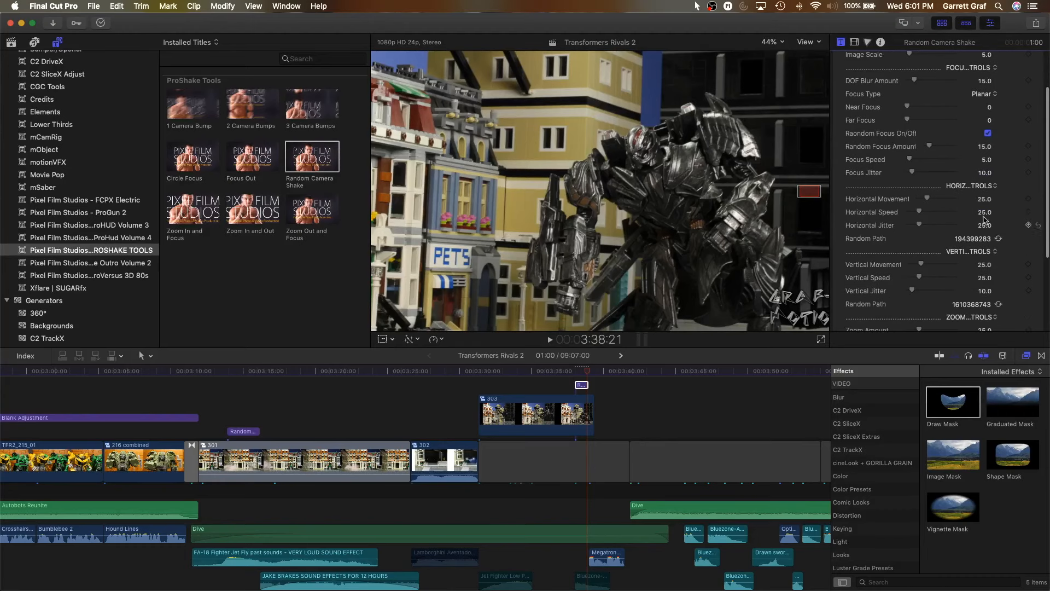
click(984, 199)
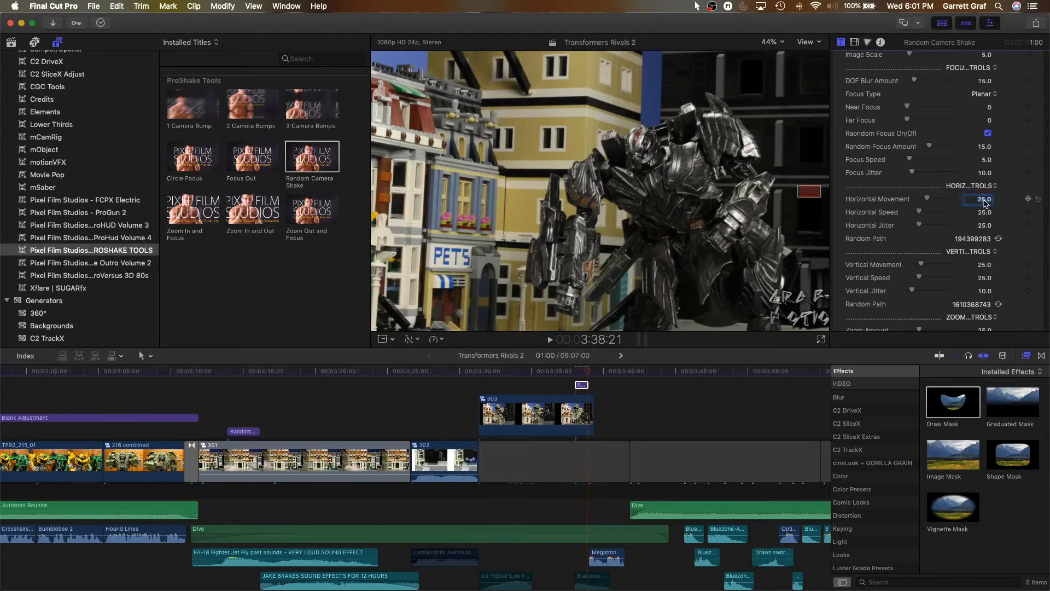
text(15)
key(Tab)
text(15)
key(Tab)
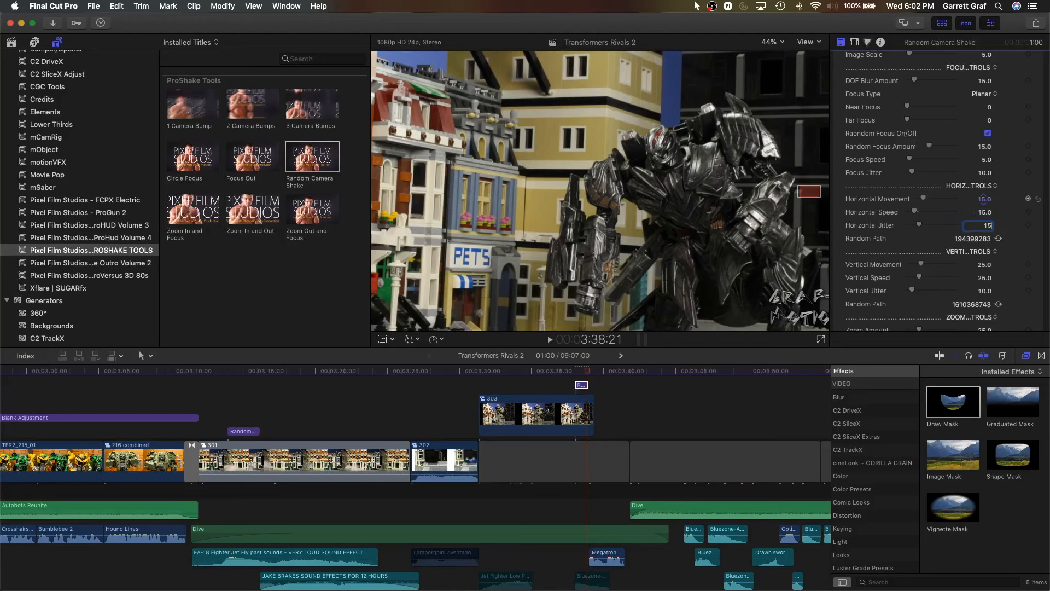
key(Return)
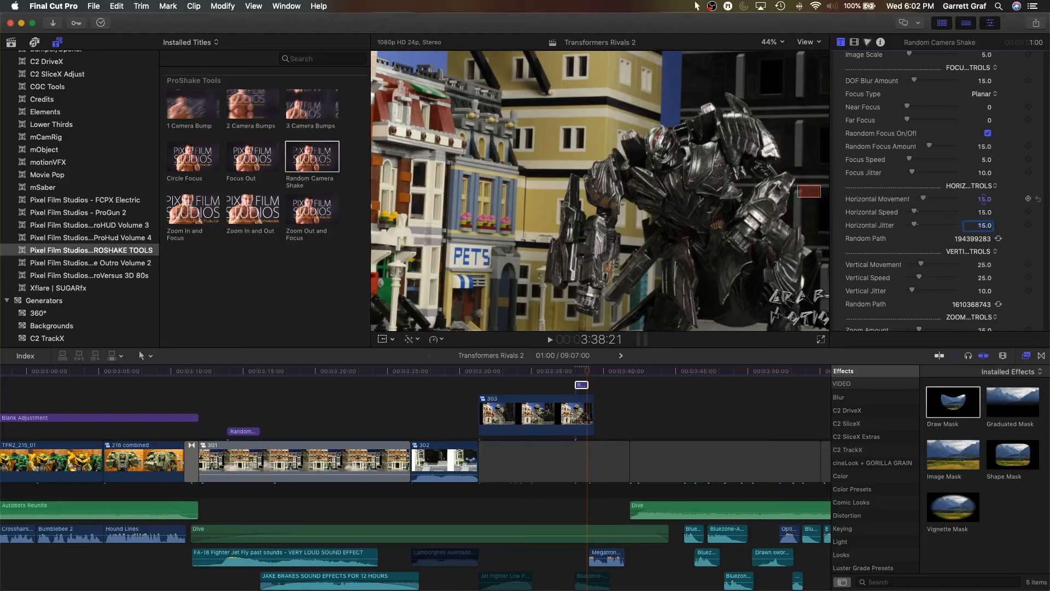
Set the camera shake's Vertical Movement and Vertical Speed to 15 and its Vertical Jitter to 7.5
click(978, 265)
text(15)
key(Return)
key(Tab)
text(15)
key(Return)
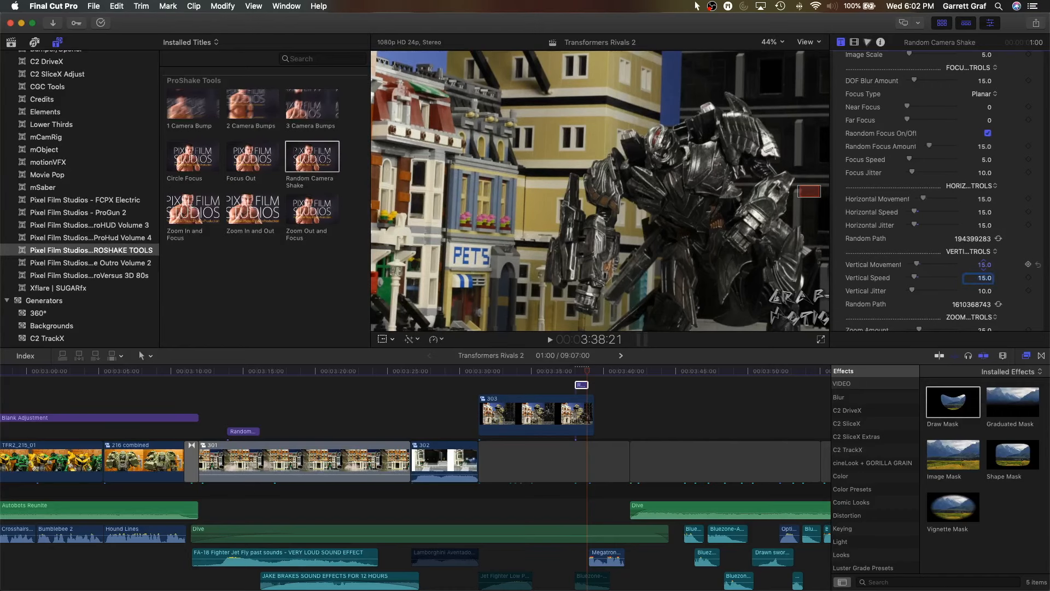
key(Tab)
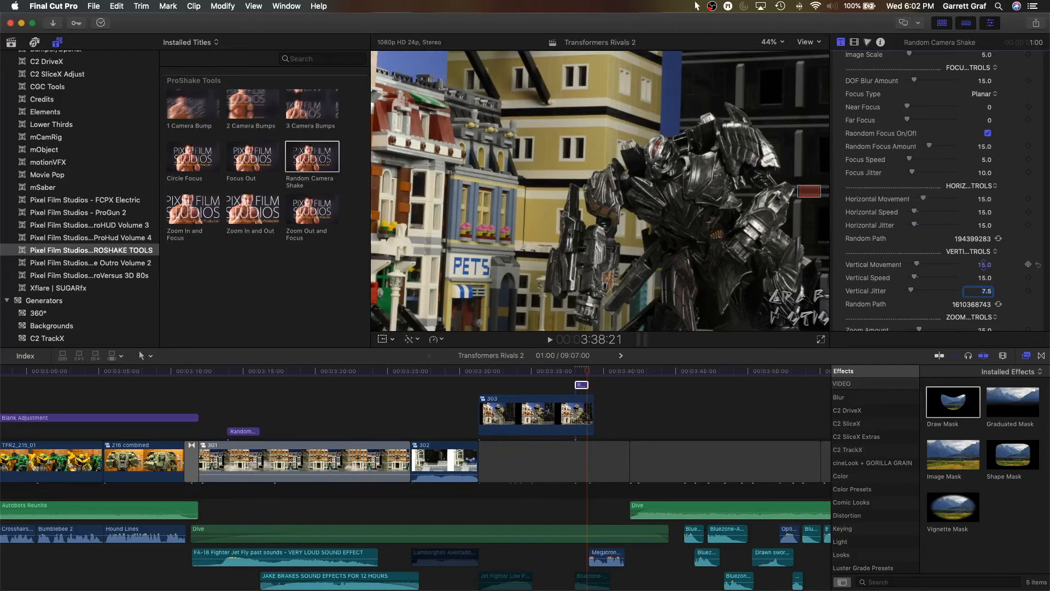
Set the camera shake's Zoom Amount and Zoom Speed to 15 and its Zoom Jitter to 7.5
scroll(940, 191, down, 5)
scroll(941, 219, down, 1)
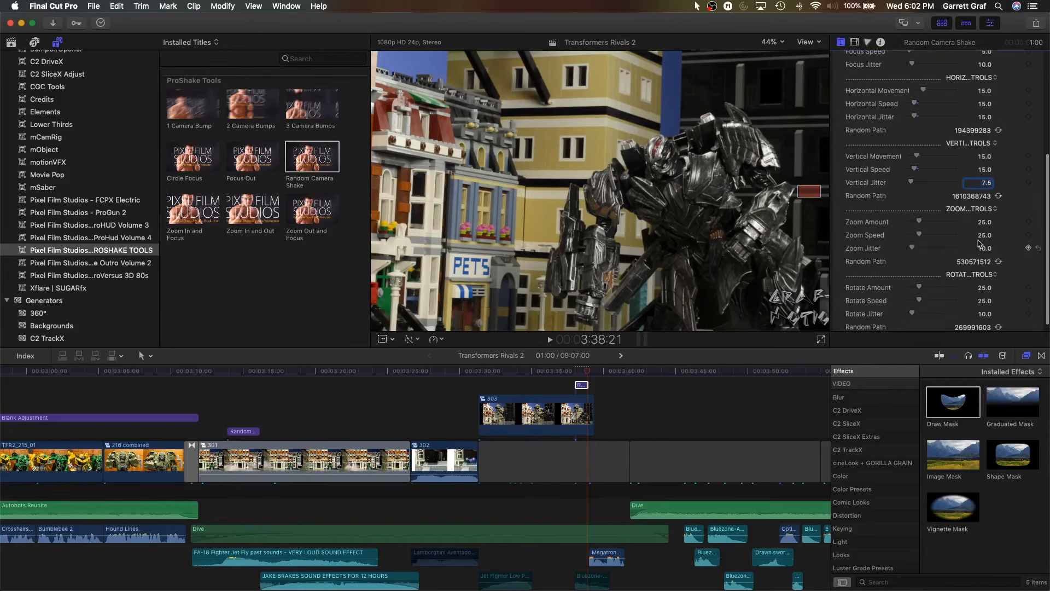
click(983, 223)
text(1)
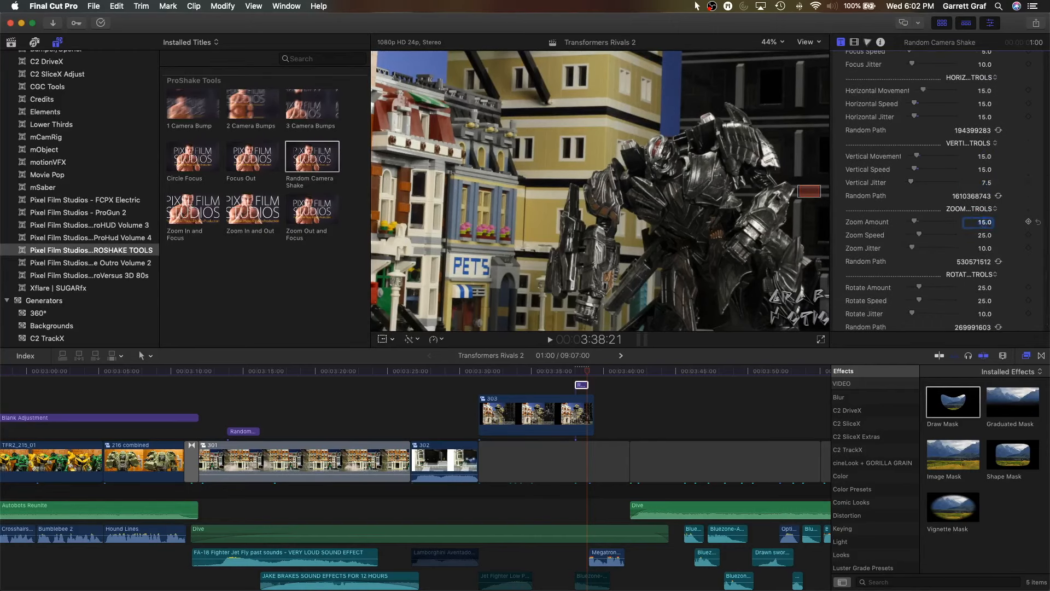
text(5)
key(Tab)
text(15)
key(Tab)
text(7.5)
click(984, 224)
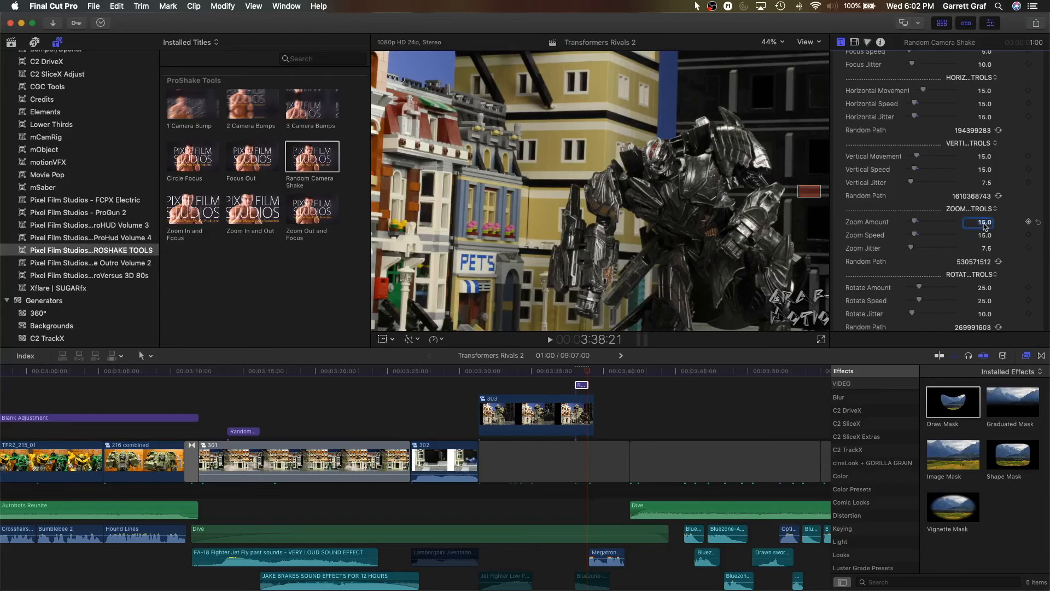